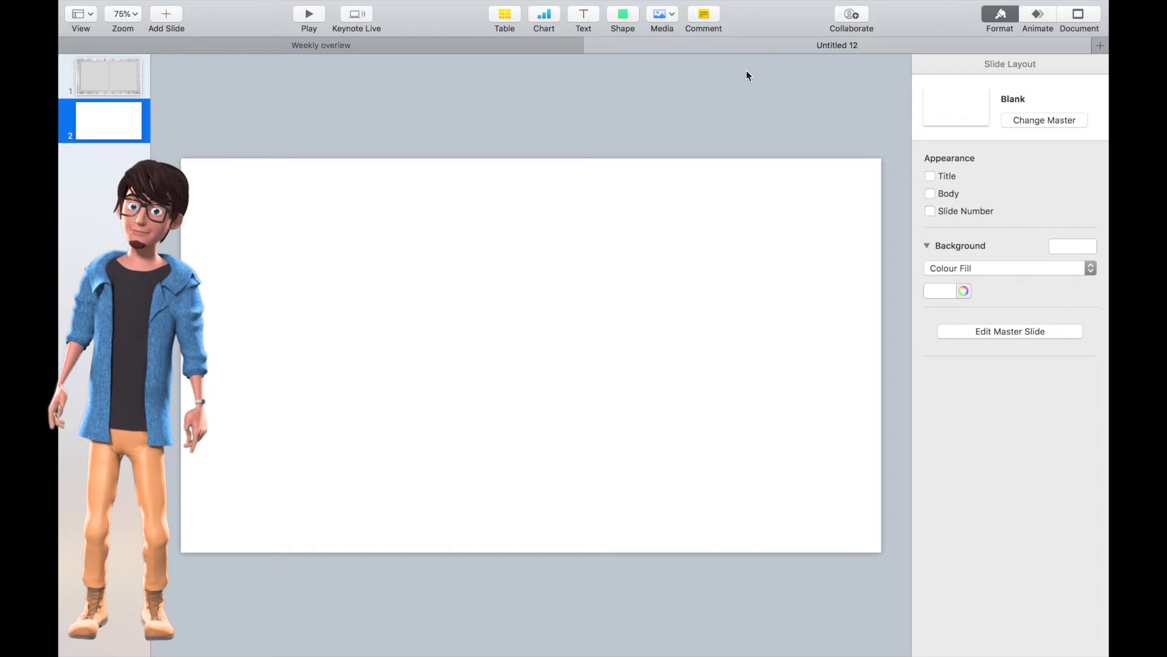
# - Insert a rounded rectangle near the slide's upper edge and flatten it into a horizontal bar about 167 pt wide
pyautogui.click(623, 20)
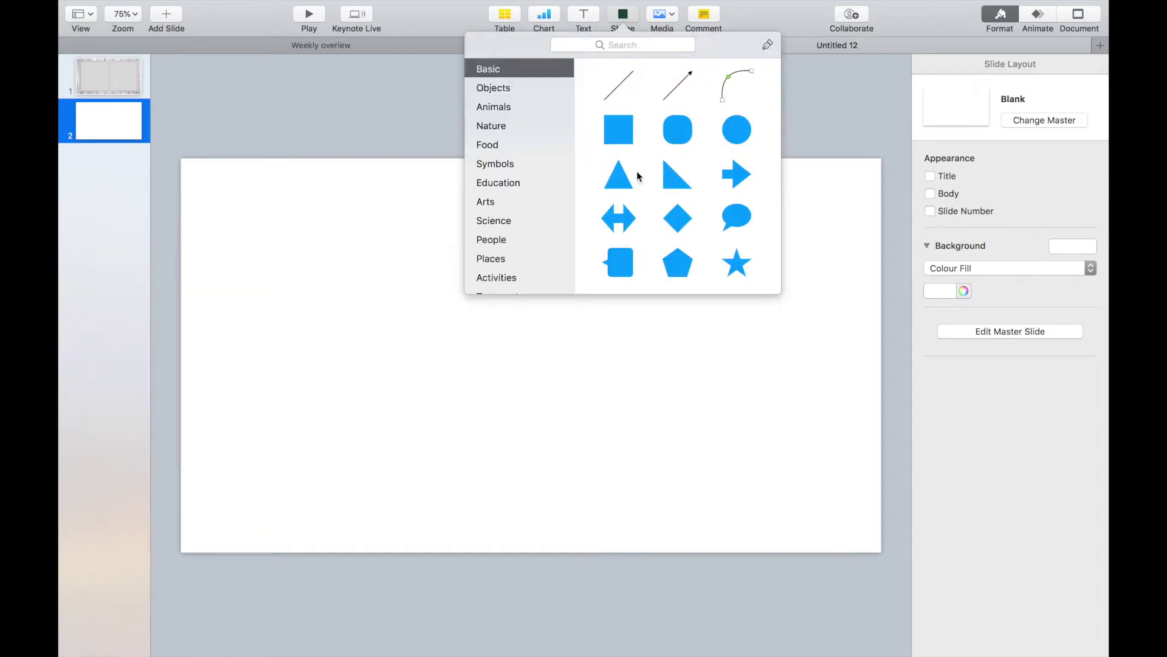
pyautogui.click(677, 129)
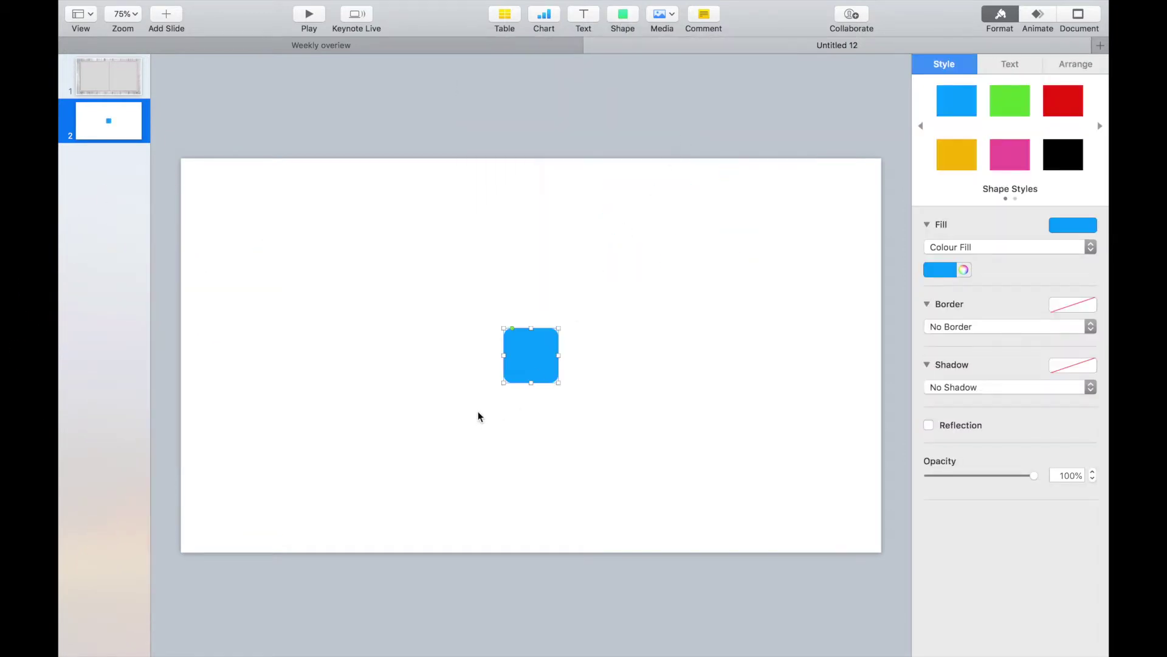
pyautogui.moveTo(523, 368); pyautogui.dragTo(548, 208)
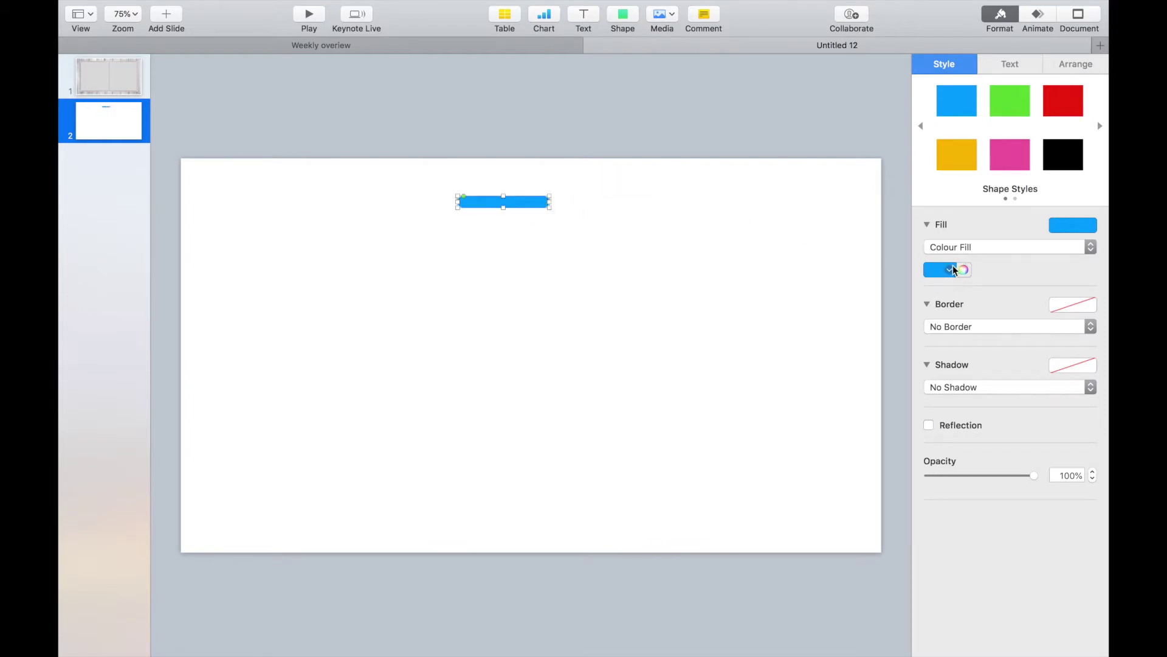
# - Change the bar's fill type to Advanced Gradient Fill
pyautogui.click(949, 272)
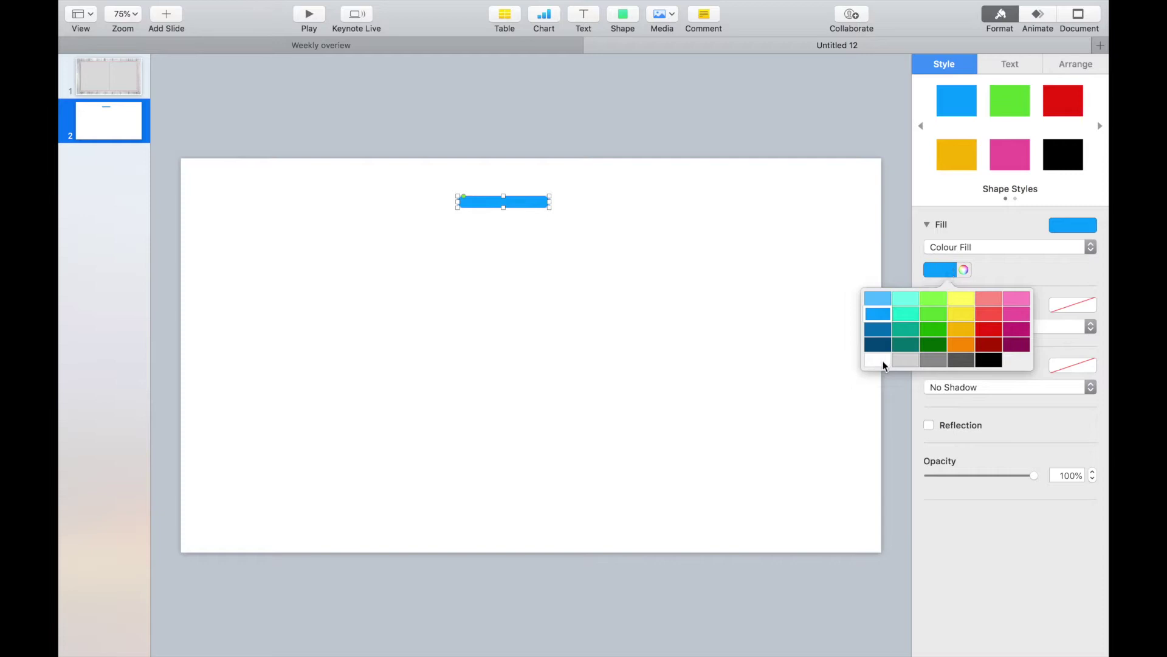
pyautogui.click(952, 268)
pyautogui.click(954, 271)
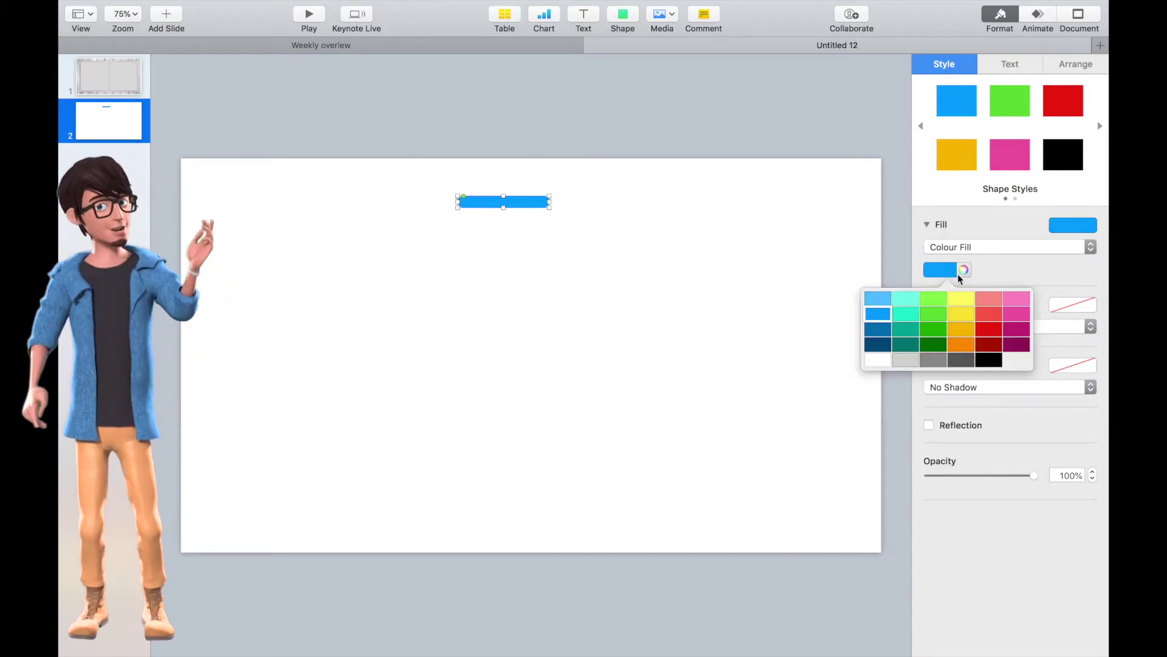
pyautogui.click(949, 247)
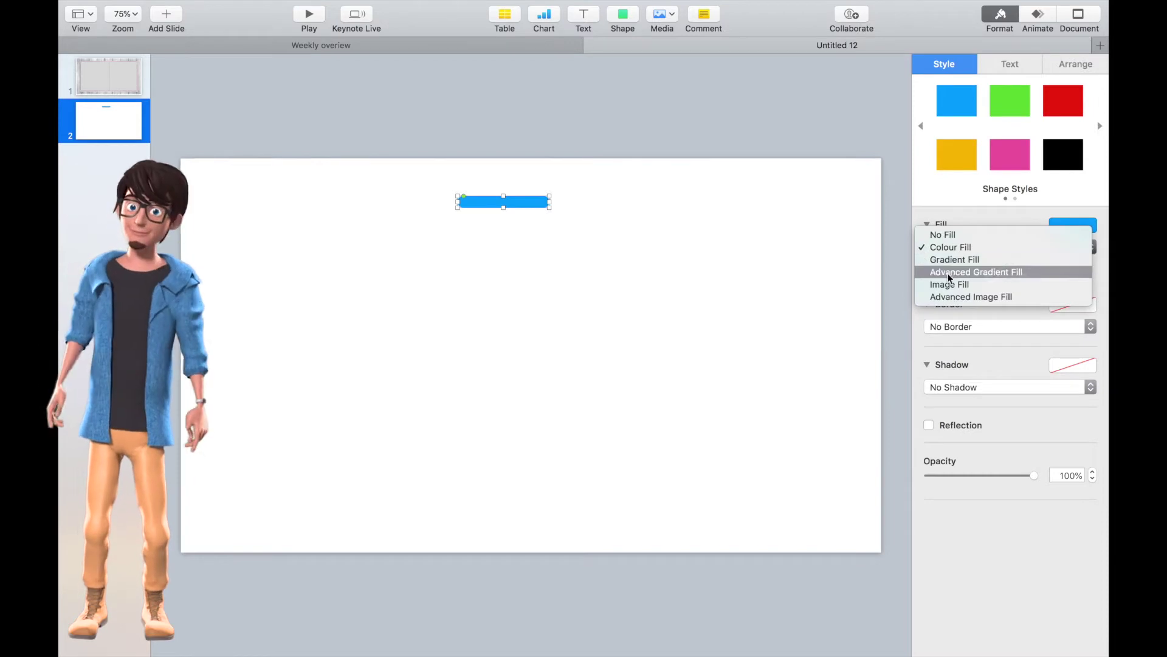
pyautogui.click(947, 273)
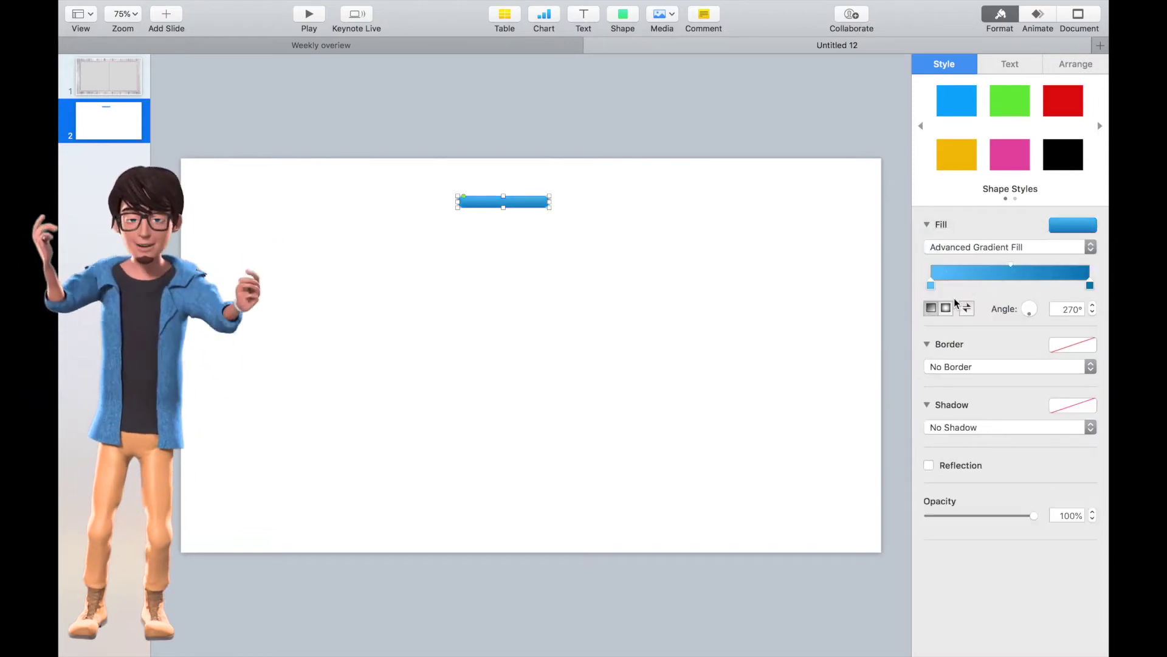
# - Recolour the bar's gradient in black and light grey, make it radial, and reverse it so the centre is light
pyautogui.doubleClick(957, 276)
pyautogui.click(1021, 135)
pyautogui.click(1042, 140)
pyautogui.click(1064, 134)
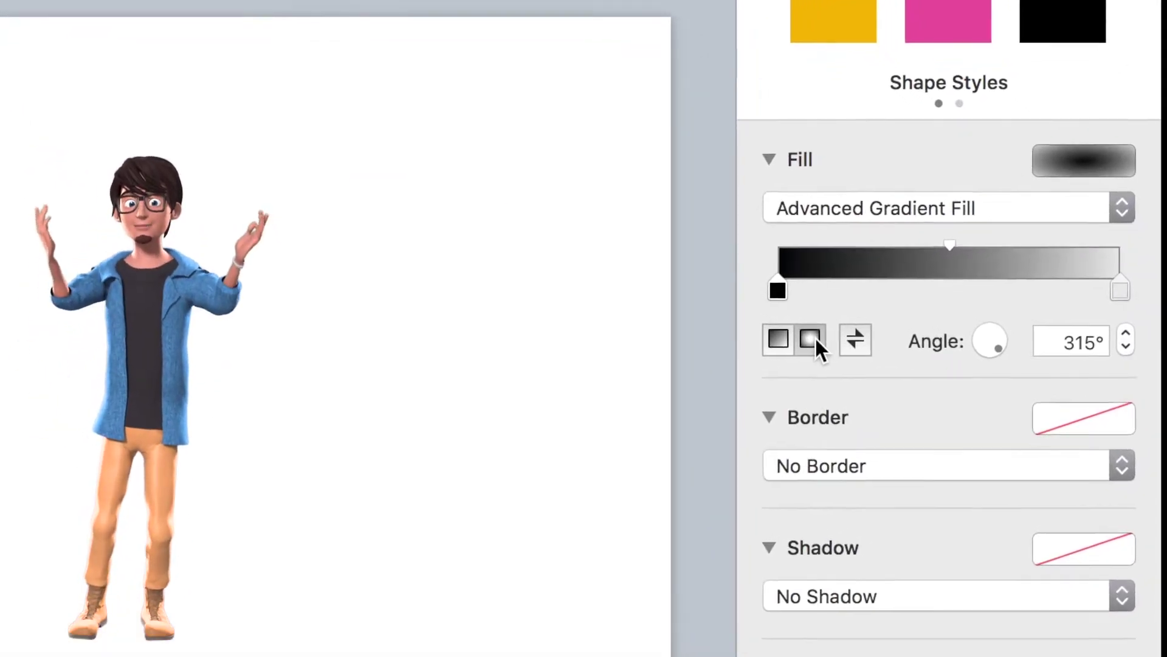
pyautogui.click(813, 339)
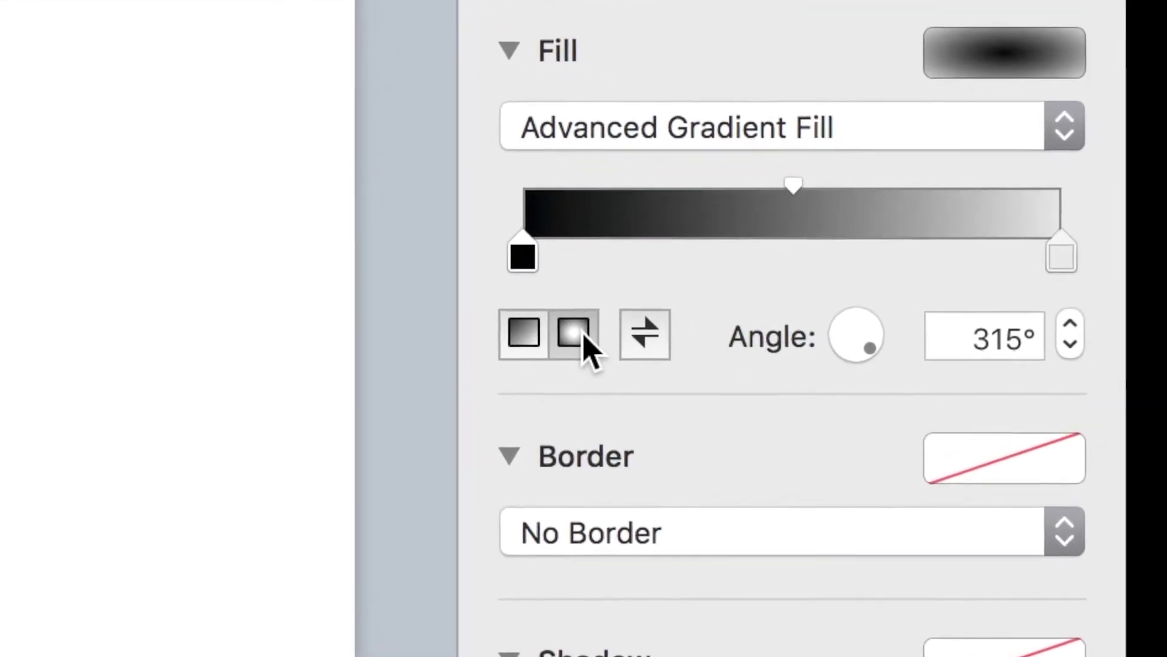
pyautogui.click(578, 209)
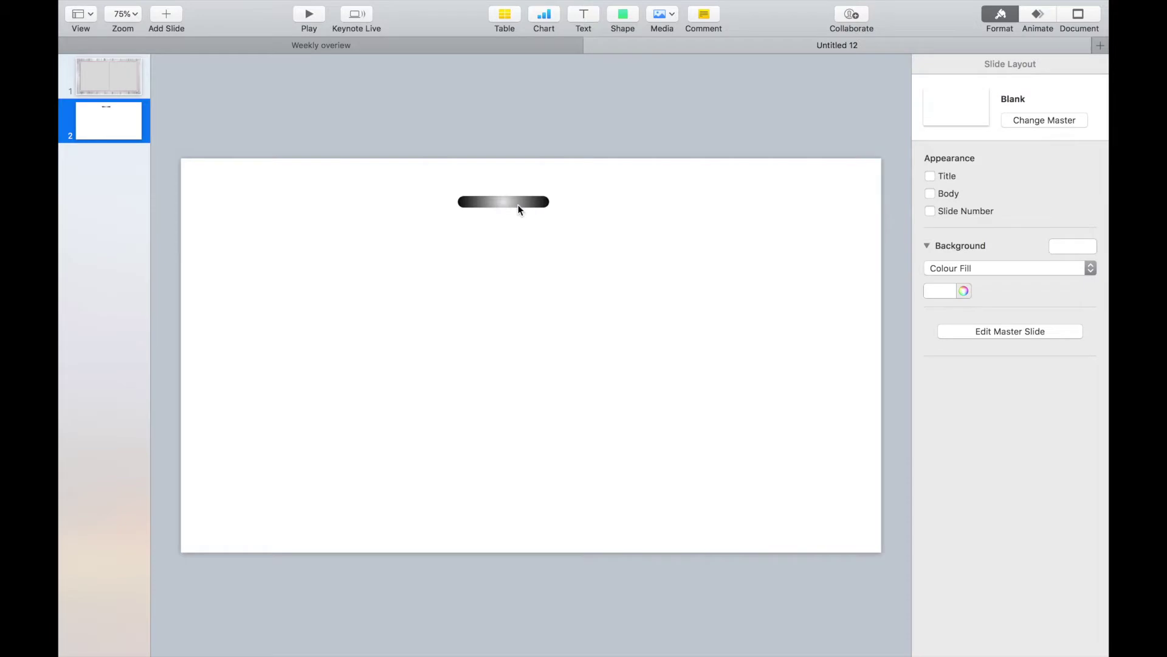
# - Reduce the gradient bar's height to about 13 pt
pyautogui.click(520, 209)
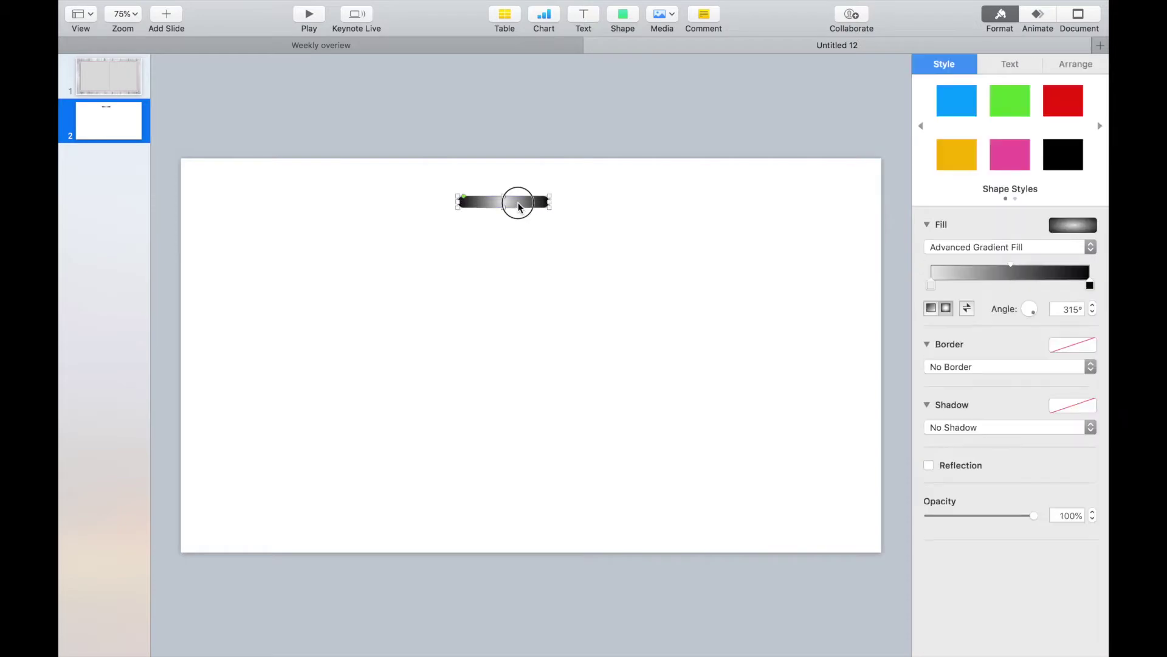
pyautogui.moveTo(506, 210); pyautogui.dragTo(504, 201)
pyautogui.click(592, 197)
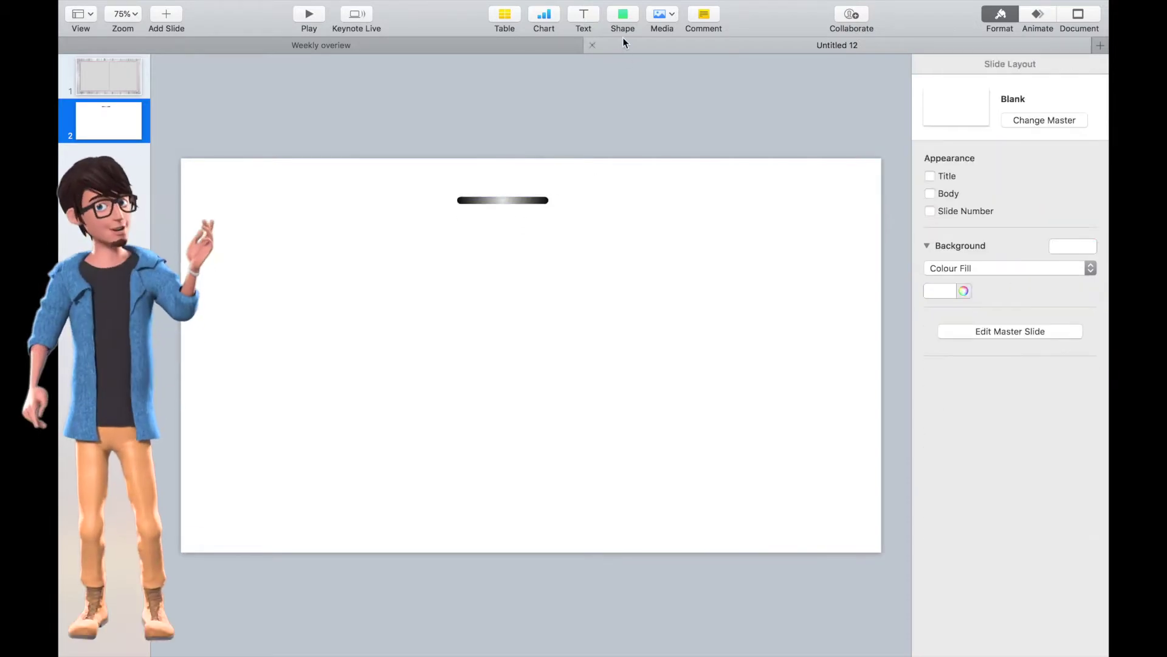
# - Insert a small circle below the bar and fill it with black
pyautogui.click(623, 18)
pyautogui.click(738, 129)
pyautogui.moveTo(540, 355); pyautogui.dragTo(562, 252)
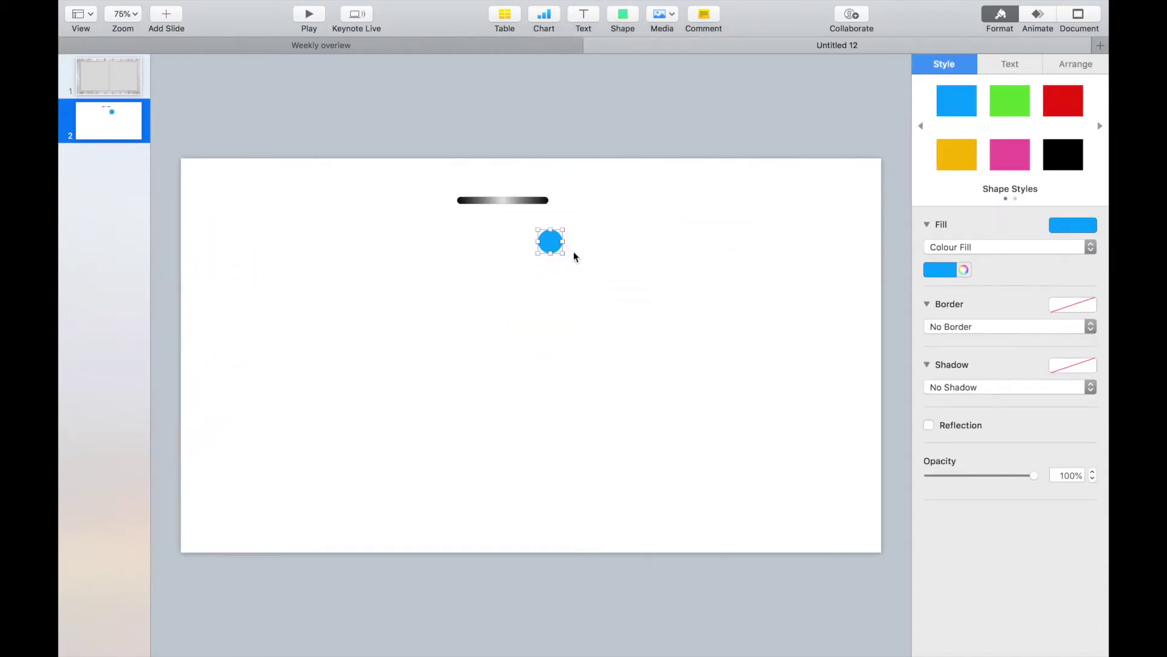
pyautogui.click(938, 273)
pyautogui.click(985, 360)
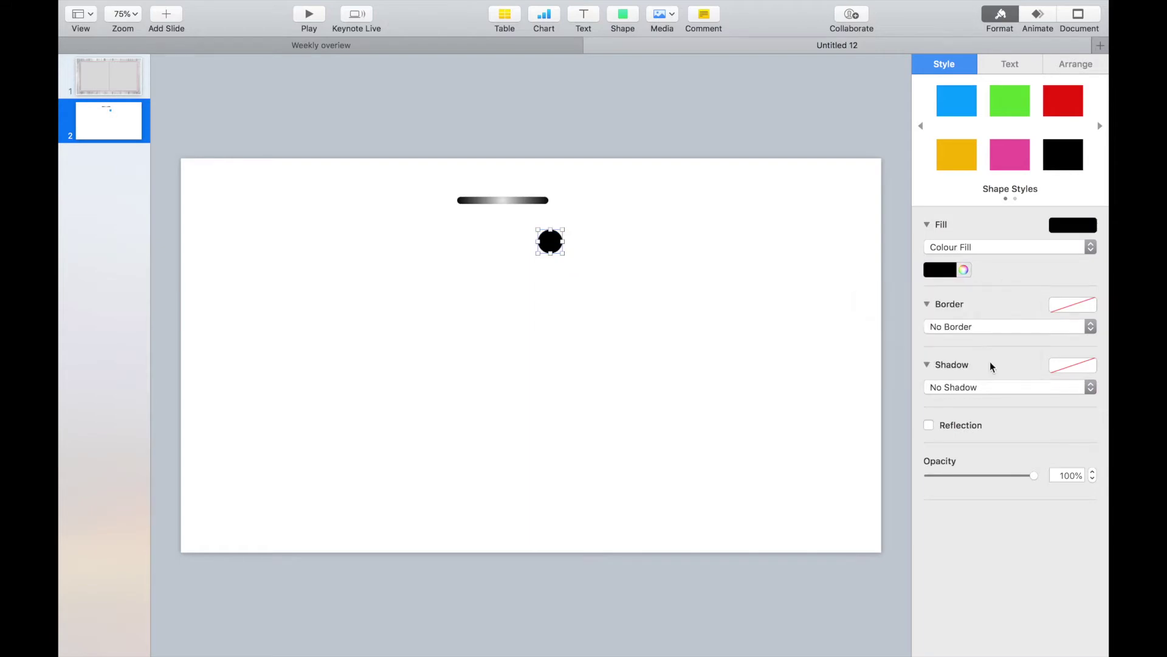
# - Add a drop shadow to the black circle, shrink it to about 29 x 31 pt and place it over the bar's right end
pyautogui.click(952, 387)
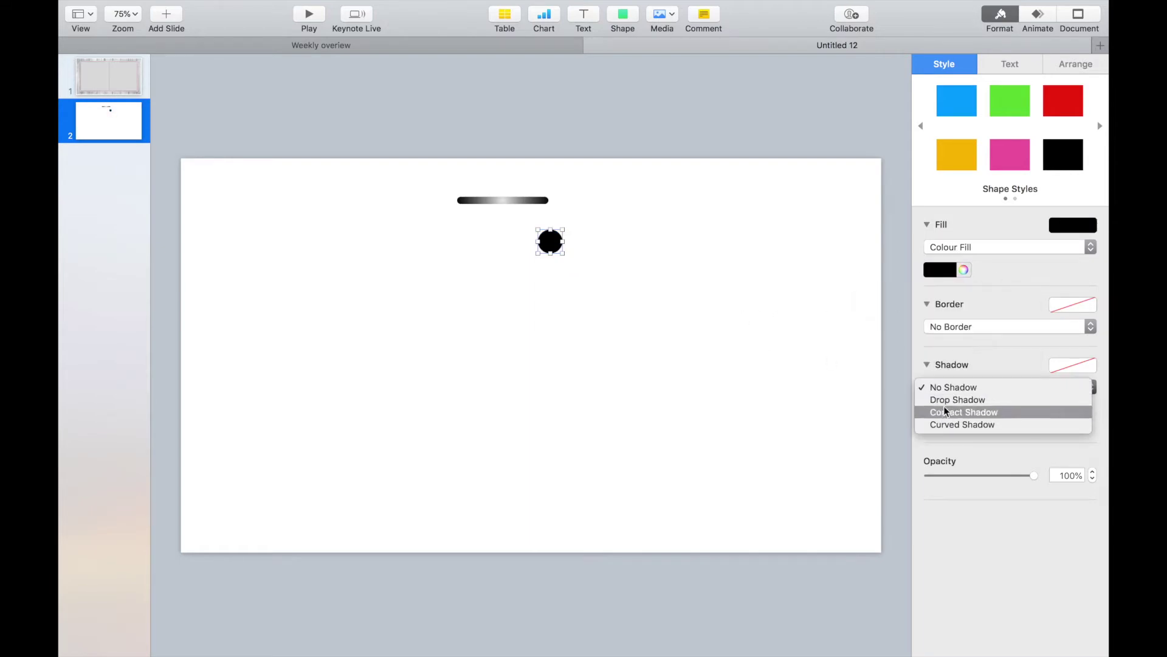
pyautogui.click(942, 398)
pyautogui.click(557, 271)
pyautogui.moveTo(555, 243); pyautogui.dragTo(549, 206)
# - Send the circle behind the bar and centre the bar vertically on it, at about x 501 pt, y 64 pt
pyautogui.click(1088, 66)
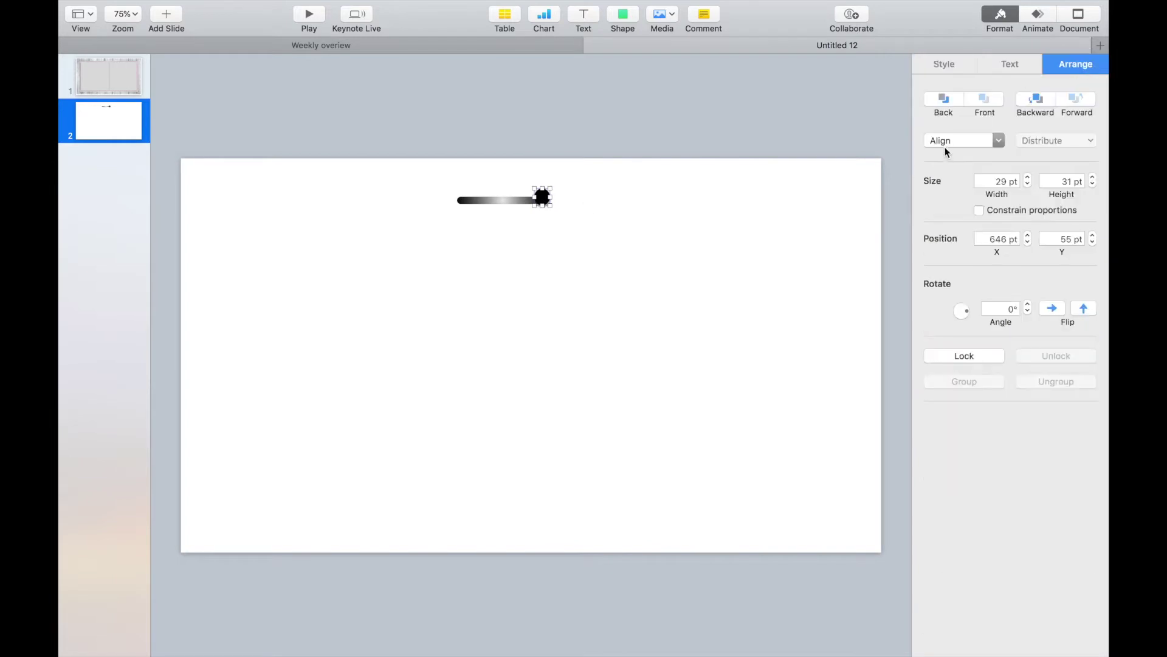
pyautogui.click(540, 246)
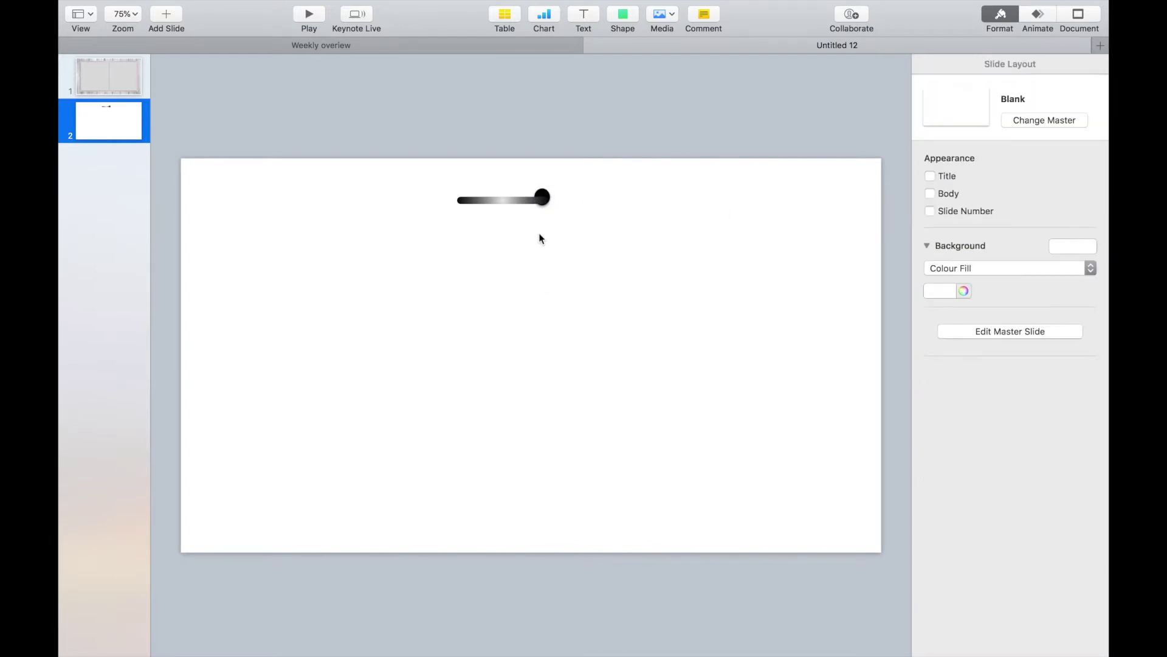
pyautogui.moveTo(549, 197); pyautogui.dragTo(544, 196)
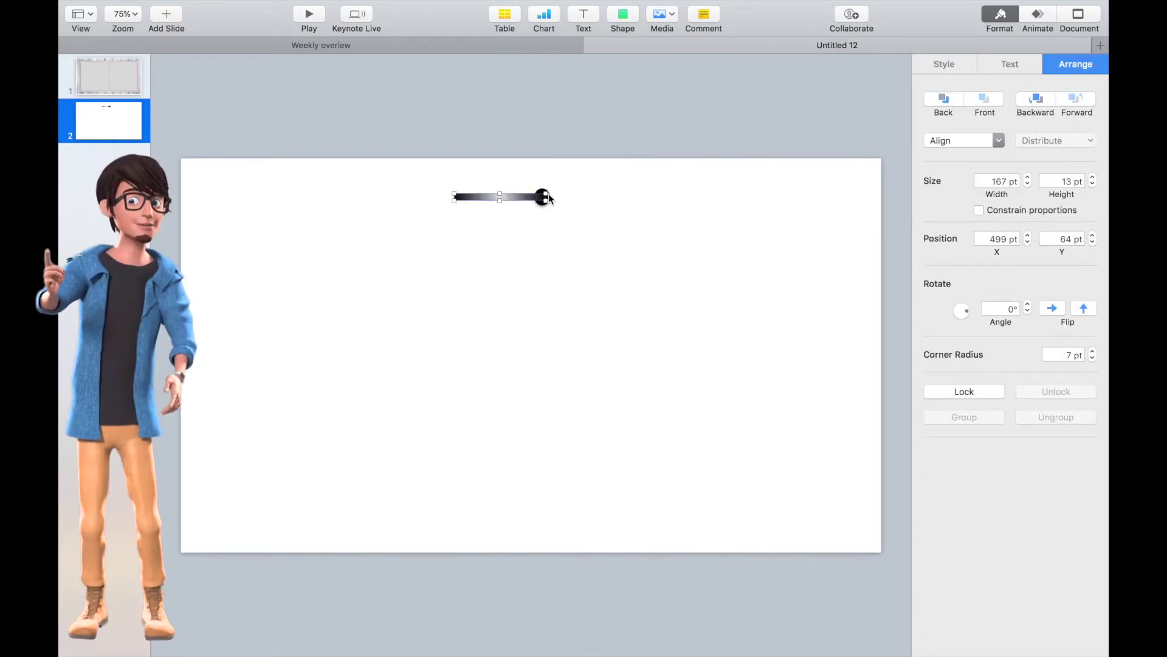
pyautogui.click(582, 212)
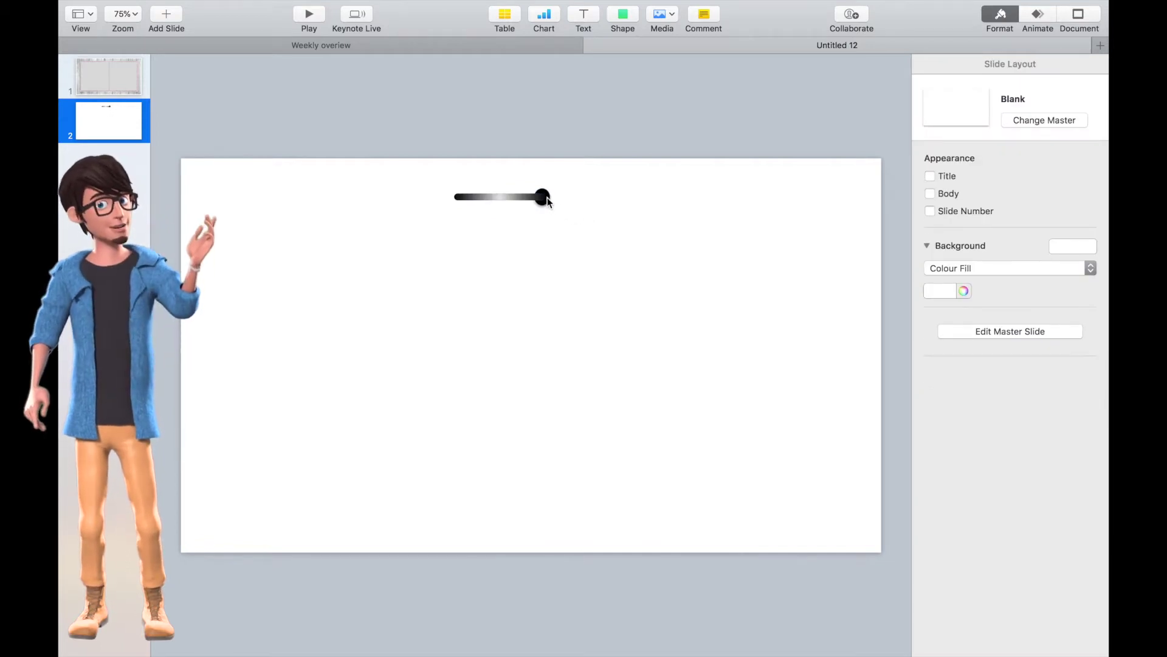
pyautogui.moveTo(547, 201); pyautogui.dragTo(546, 199)
pyautogui.click(602, 210)
pyautogui.click(547, 196)
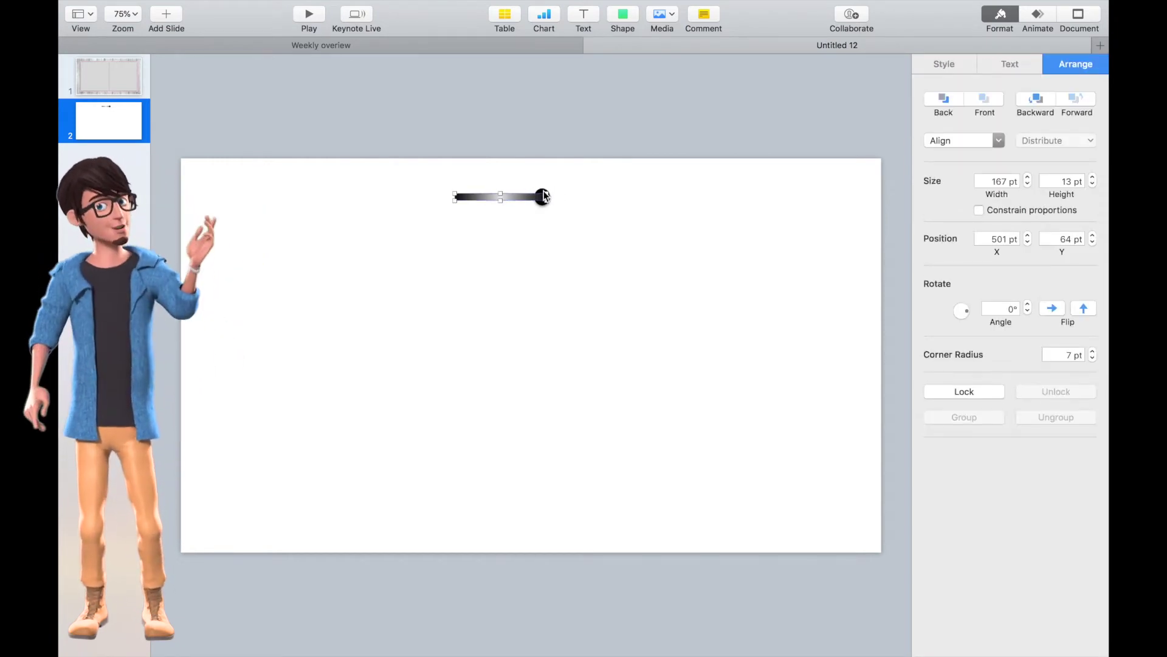
pyautogui.click(574, 216)
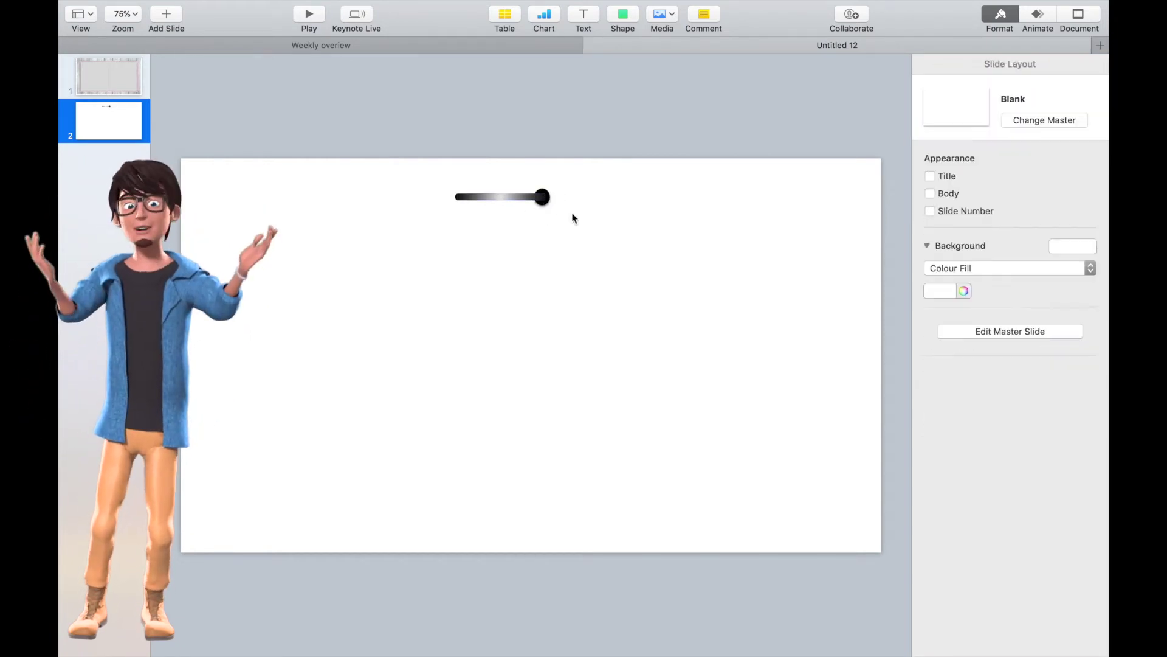
# - Give the circle a dark grey to black gradient fill at 315° and reposition the bar over it at x 497 pt, y 64 pt
pyautogui.moveTo(521, 198); pyautogui.dragTo(512, 215)
pyautogui.click(546, 198)
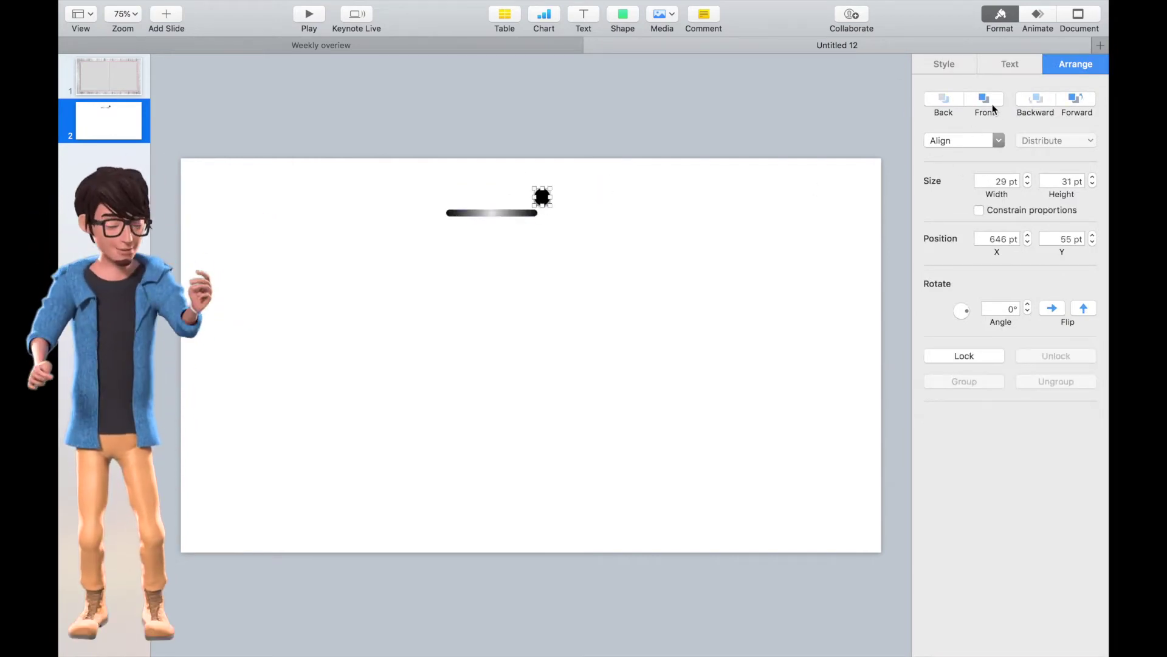
pyautogui.click(955, 61)
pyautogui.click(527, 260)
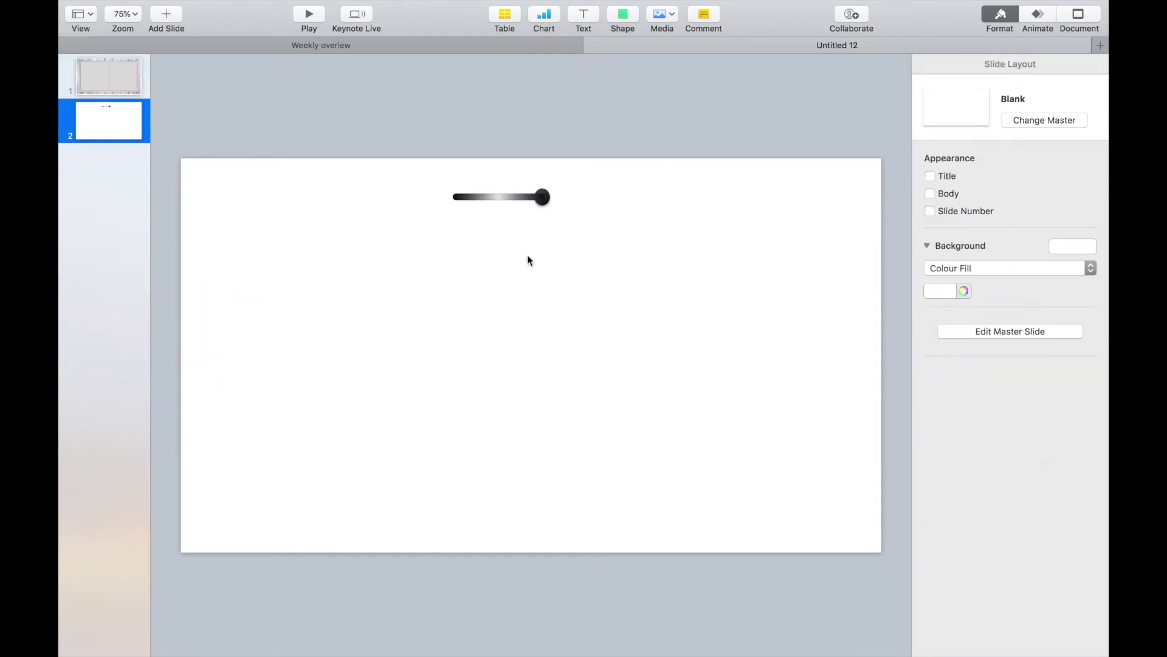
pyautogui.click(517, 198)
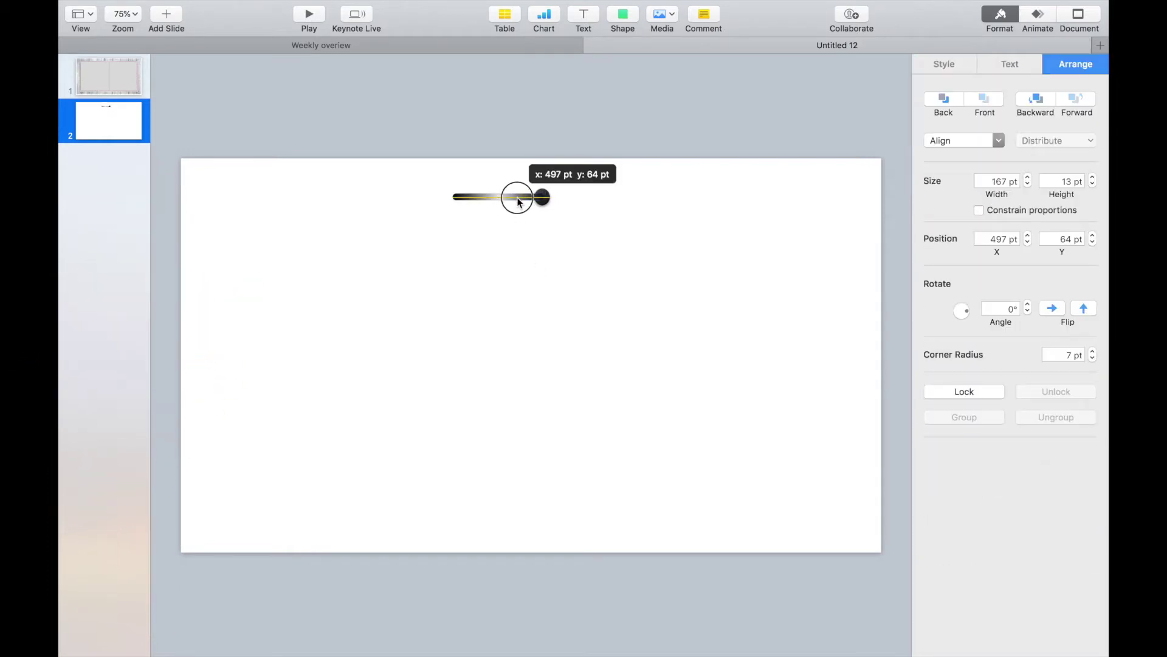
pyautogui.click(543, 244)
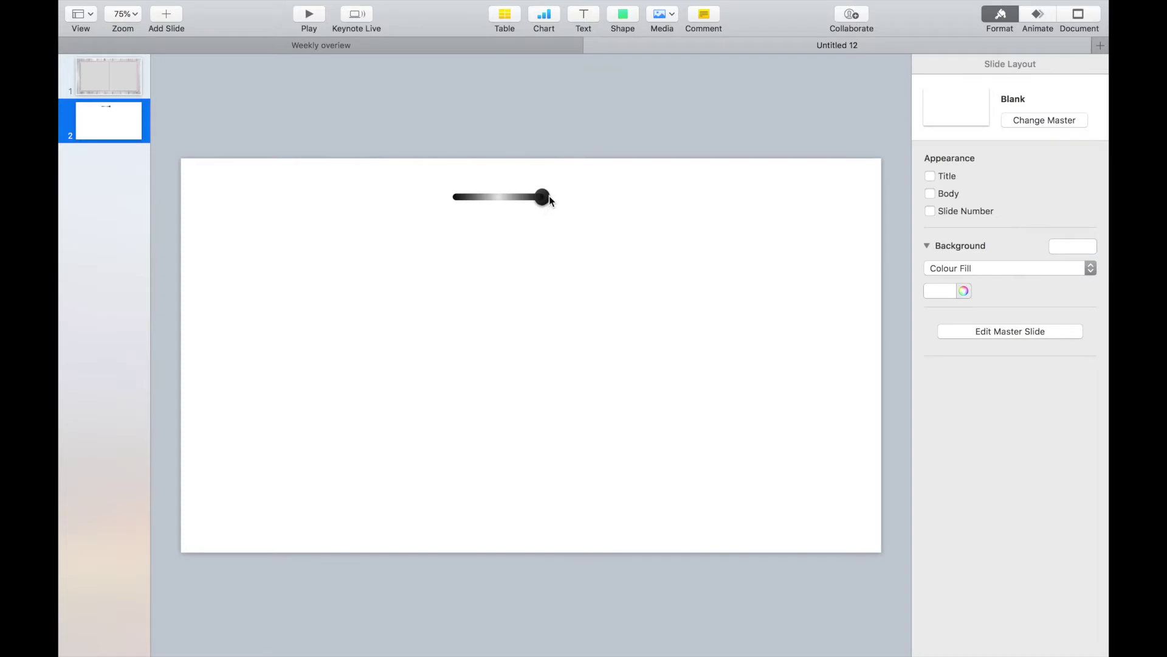
# - Add a 1 pt line border to the gradient bar and colour it dark grey
pyautogui.click(504, 199)
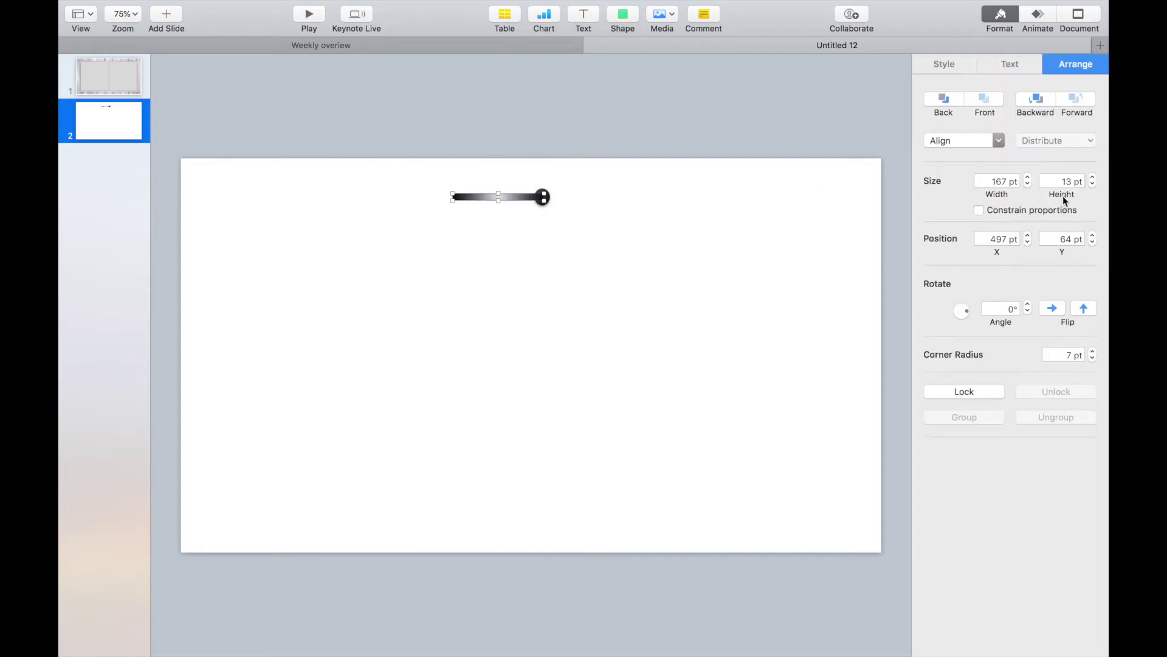
pyautogui.click(945, 64)
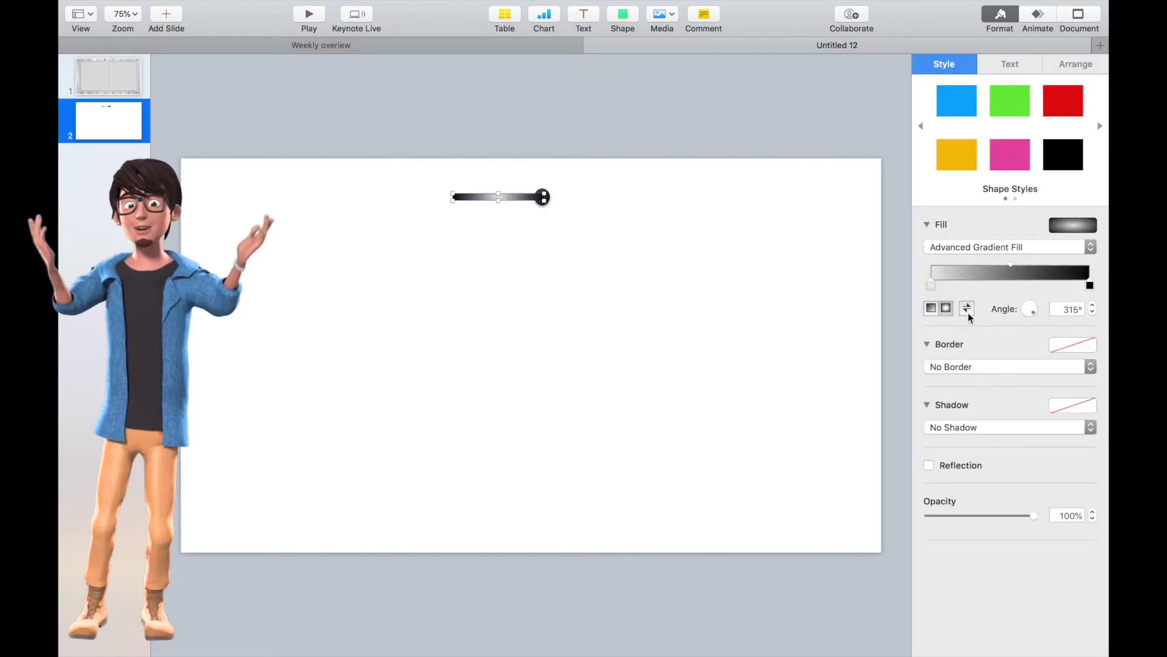
pyautogui.click(969, 368)
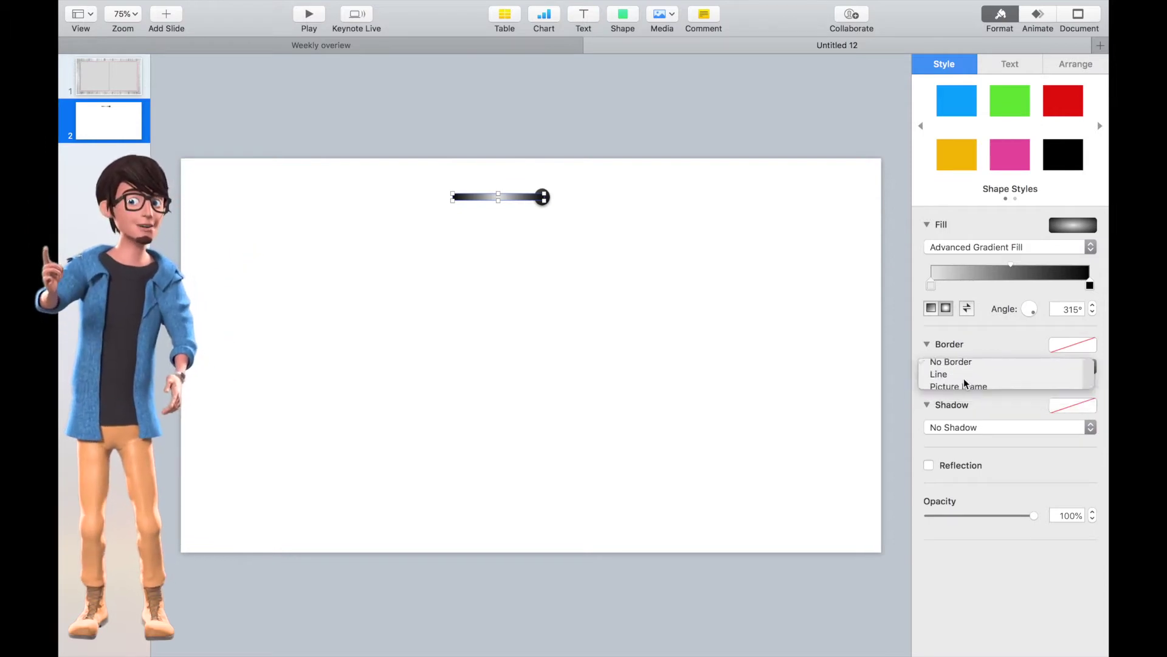
pyautogui.click(965, 378)
pyautogui.click(749, 382)
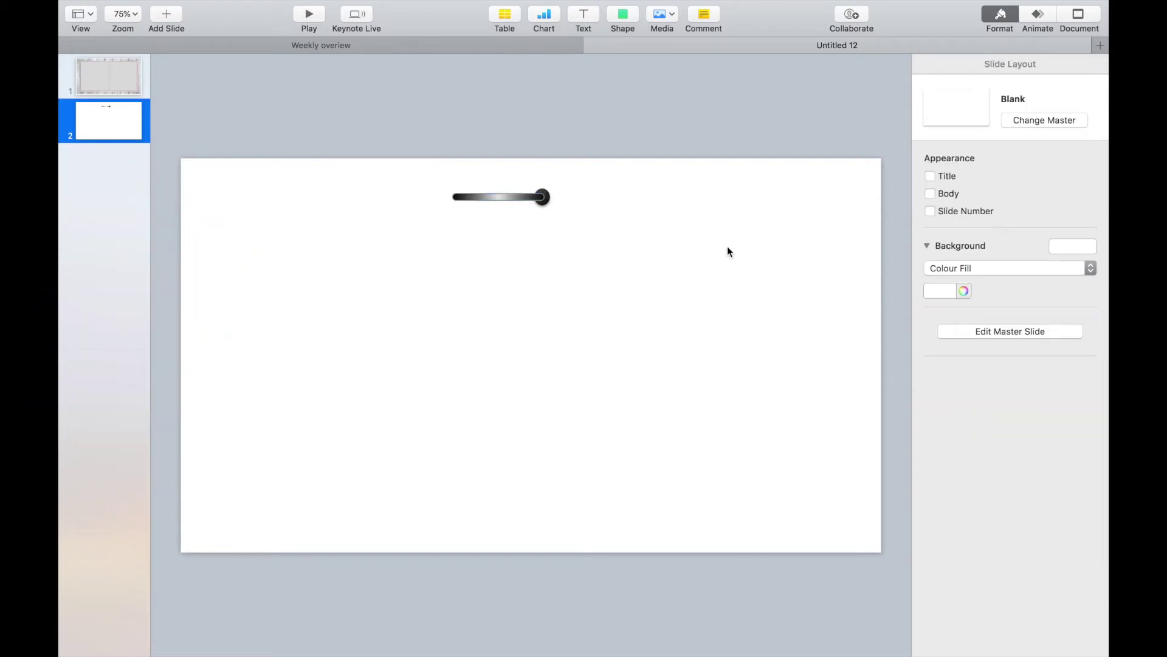
pyautogui.press('super+a')
pyautogui.click(998, 389)
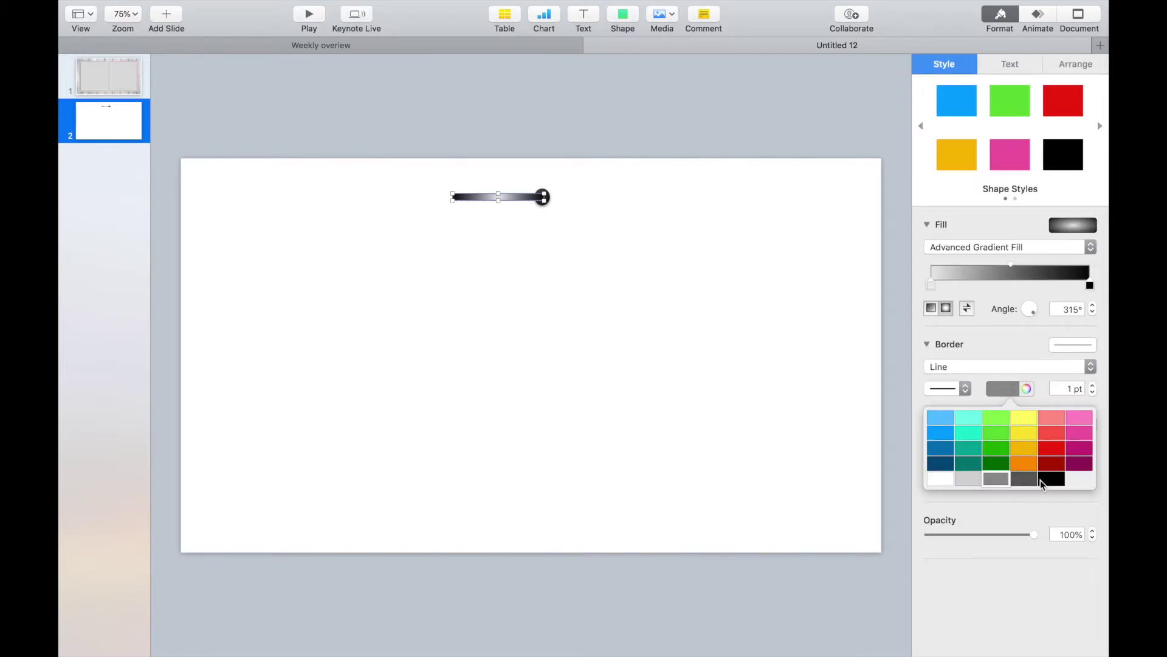
pyautogui.click(1029, 480)
pyautogui.click(765, 364)
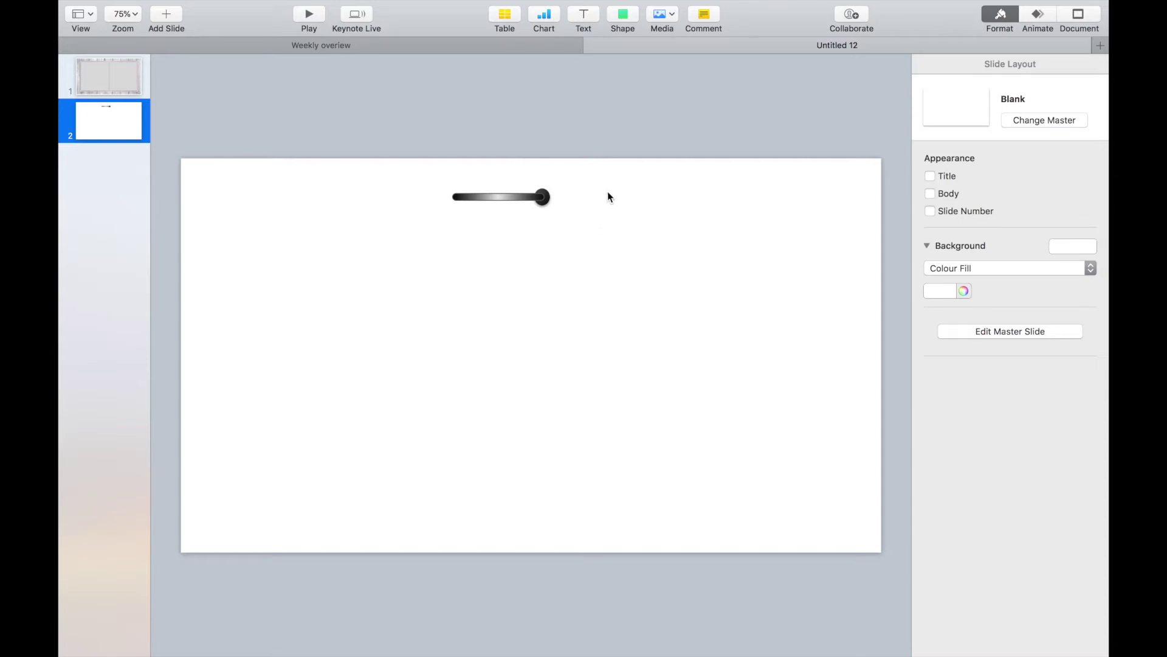
# - Duplicate the circle onto the bar's left end at about x 493 pt, y 55 pt, level with the original
pyautogui.click(548, 195)
pyautogui.click(548, 194)
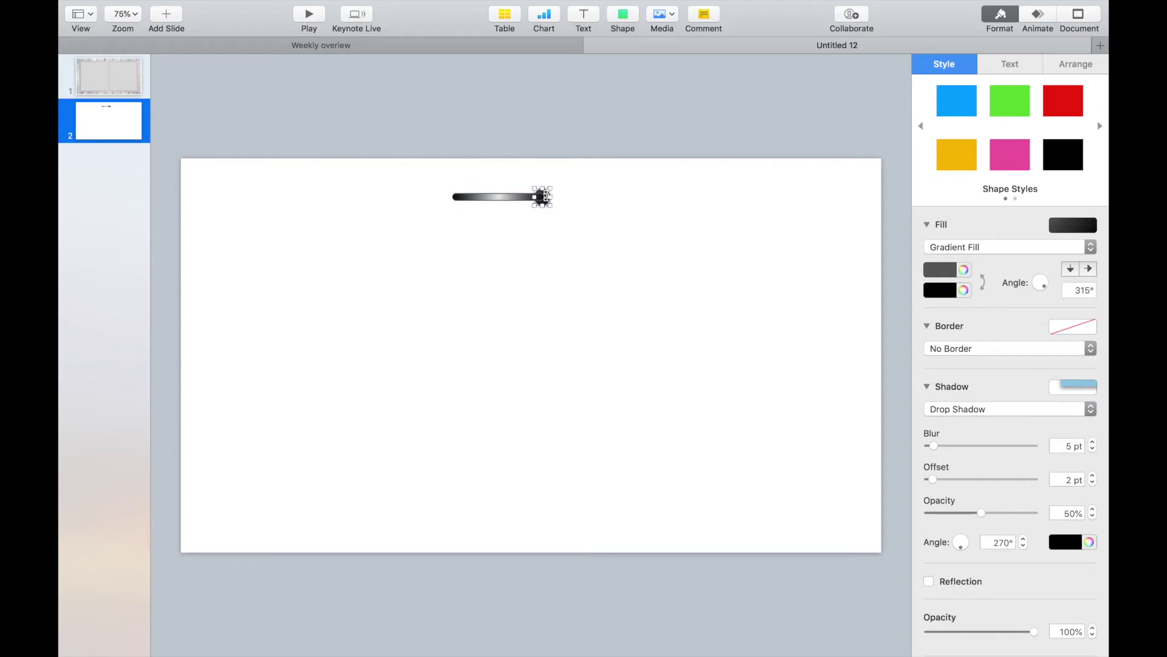
pyautogui.moveTo(547, 205); pyautogui.dragTo(457, 203)
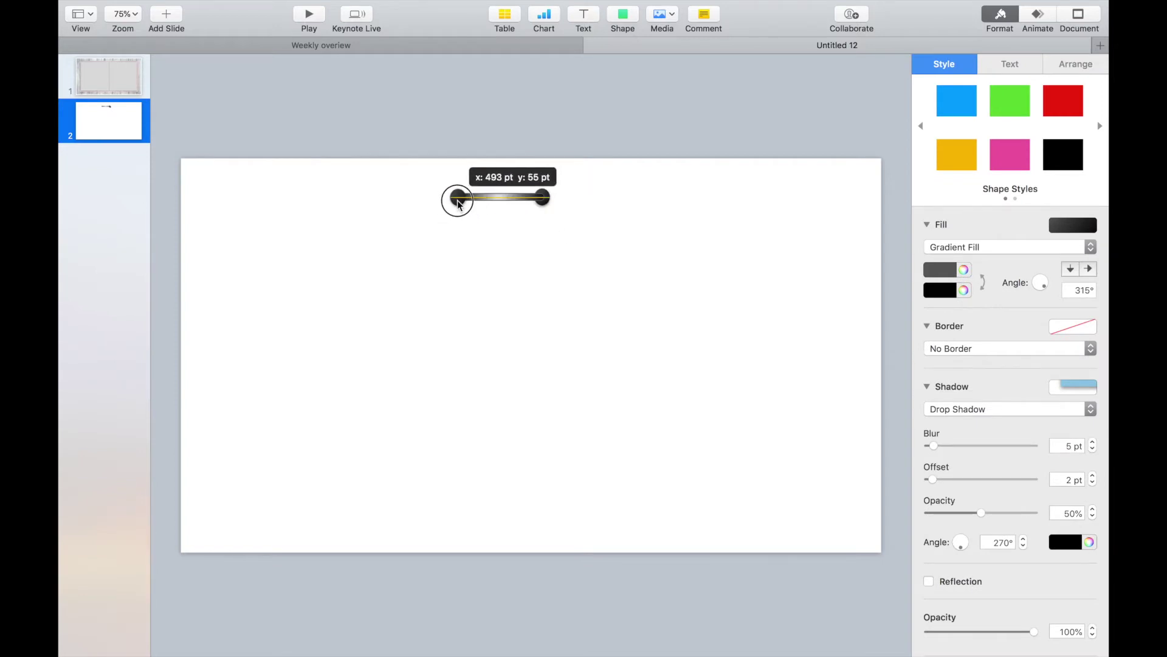
pyautogui.click(543, 242)
# - Group the gradient bar and both circles into a single ring object
pyautogui.click(508, 196)
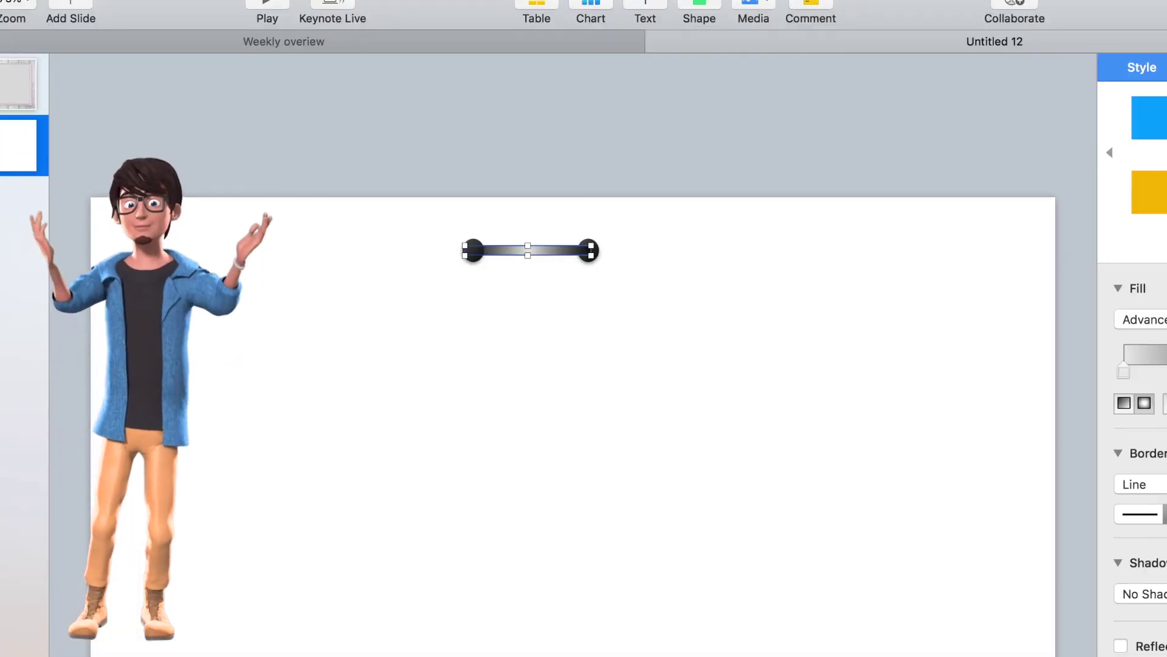
pyautogui.click(1165, 66)
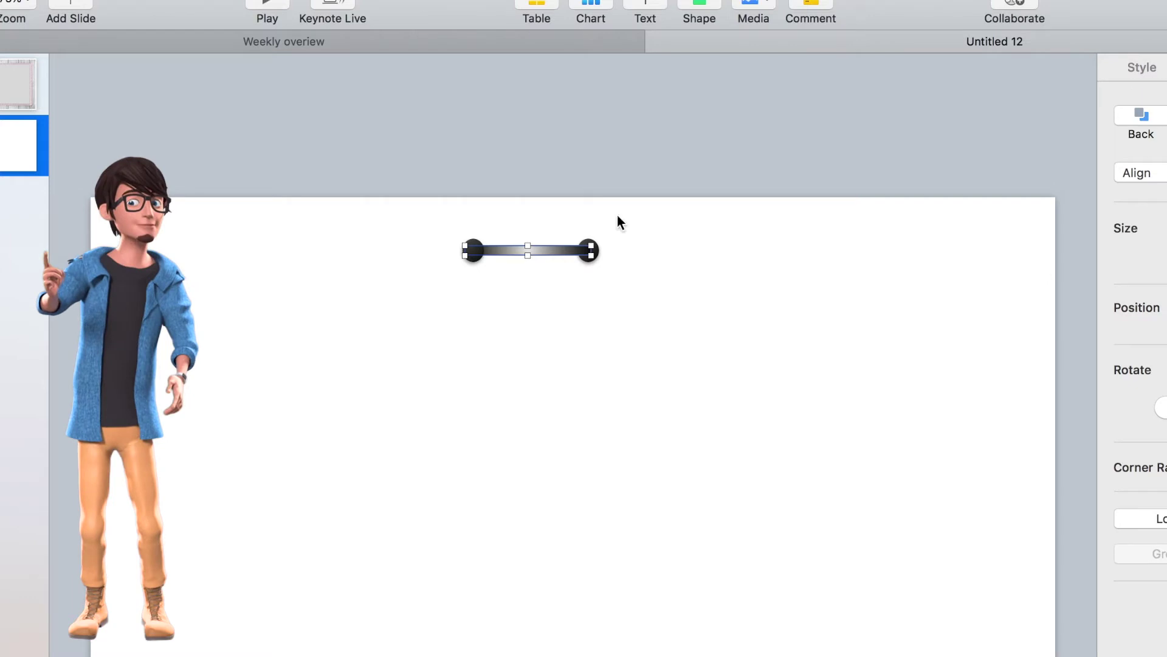
pyautogui.click(474, 251)
pyautogui.click(522, 252)
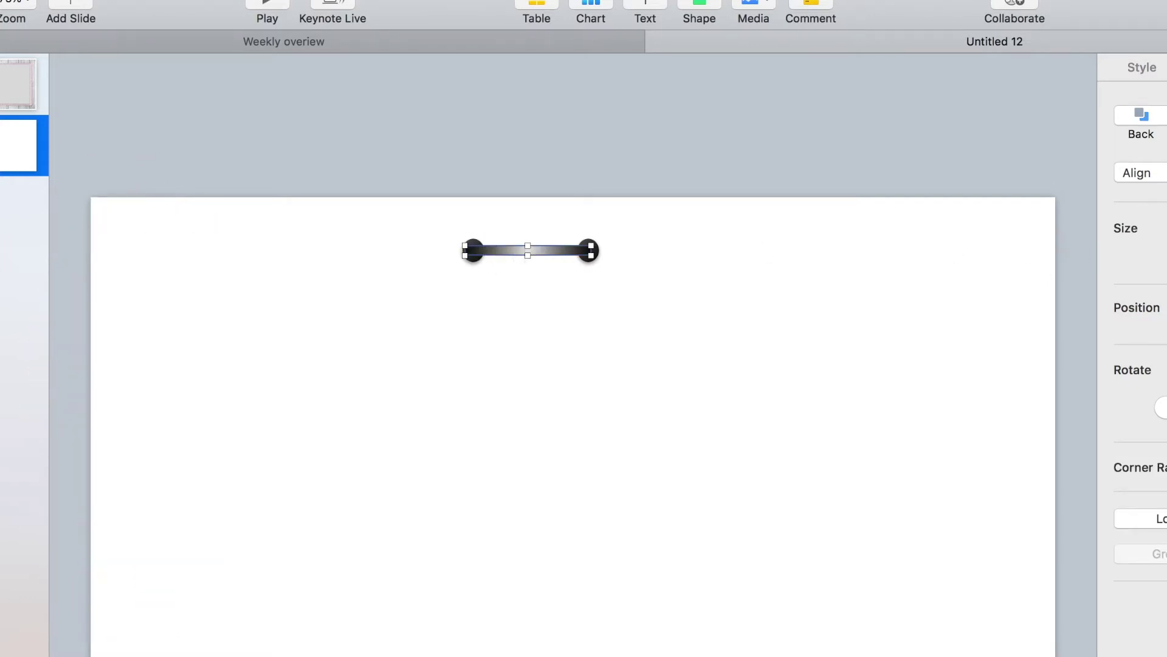
pyautogui.click(848, 267)
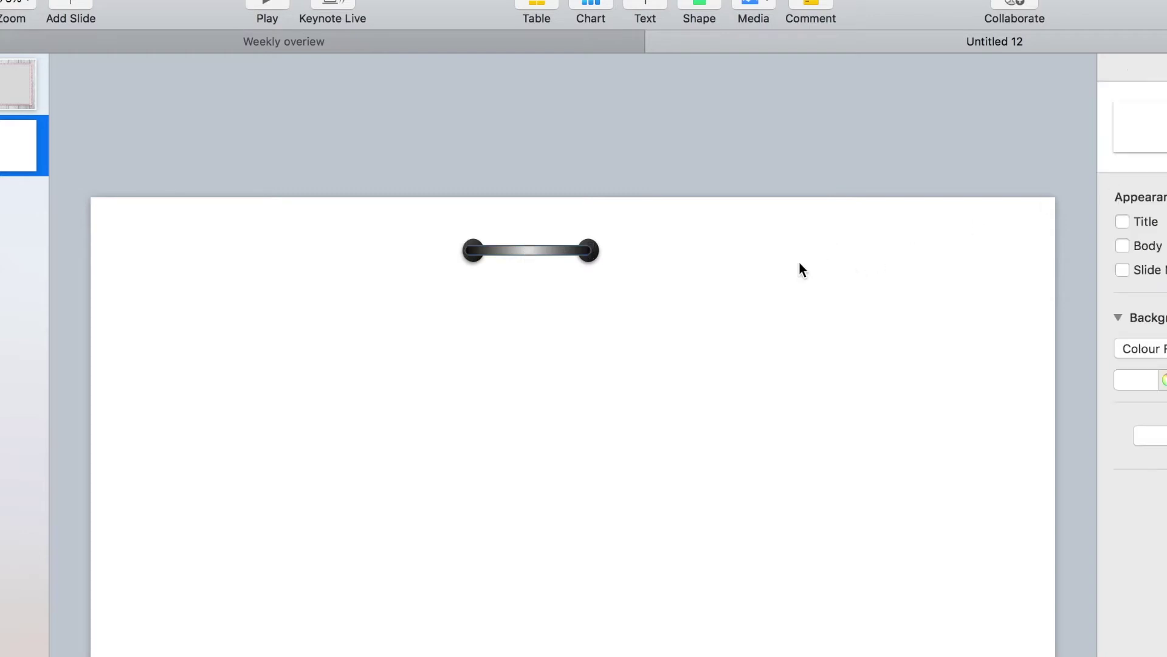
pyautogui.moveTo(428, 240); pyautogui.dragTo(636, 268)
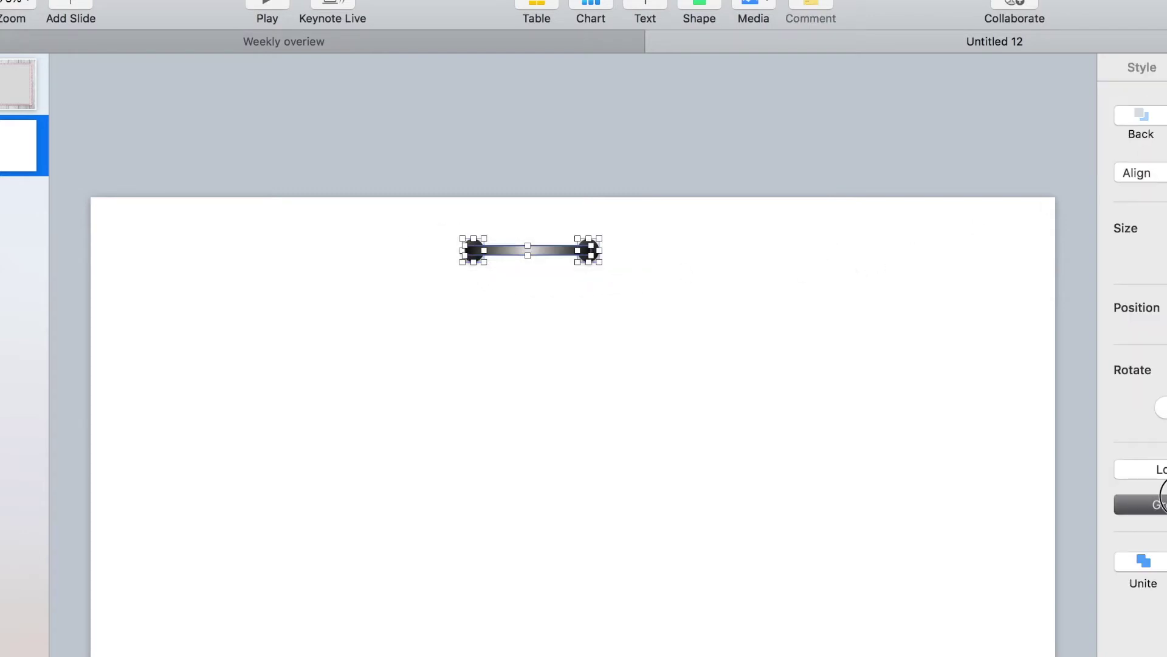
pyautogui.click(655, 281)
# - Copy the ring group onto the planner slide, shrink it to about 60 pt wide and centre it on the spine near the page's upper edge
pyautogui.click(557, 248)
pyautogui.press('super+c')
pyautogui.click(18, 84)
pyautogui.press('super+v')
pyautogui.moveTo(578, 249); pyautogui.dragTo(594, 283)
pyautogui.moveTo(574, 278); pyautogui.dragTo(583, 271)
# - Duplicate the ring directly below the first one on the spine, at x 618 pt, y 103 pt
pyautogui.click(18, 37)
pyautogui.click(20, 82)
pyautogui.click(18, 38)
pyautogui.click(31, 137)
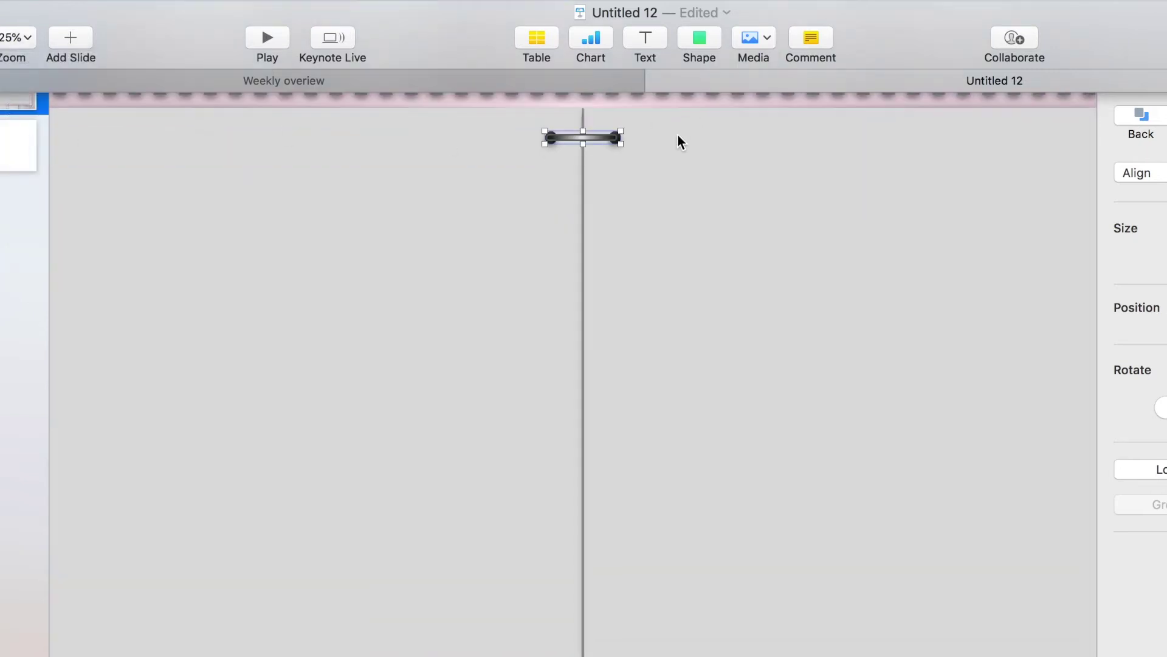
pyautogui.moveTo(602, 139)
pyautogui.mouseDown()
pyautogui.moveTo(628, 149)
pyautogui.moveTo(596, 152)
pyautogui.mouseUp()
pyautogui.click(648, 205)
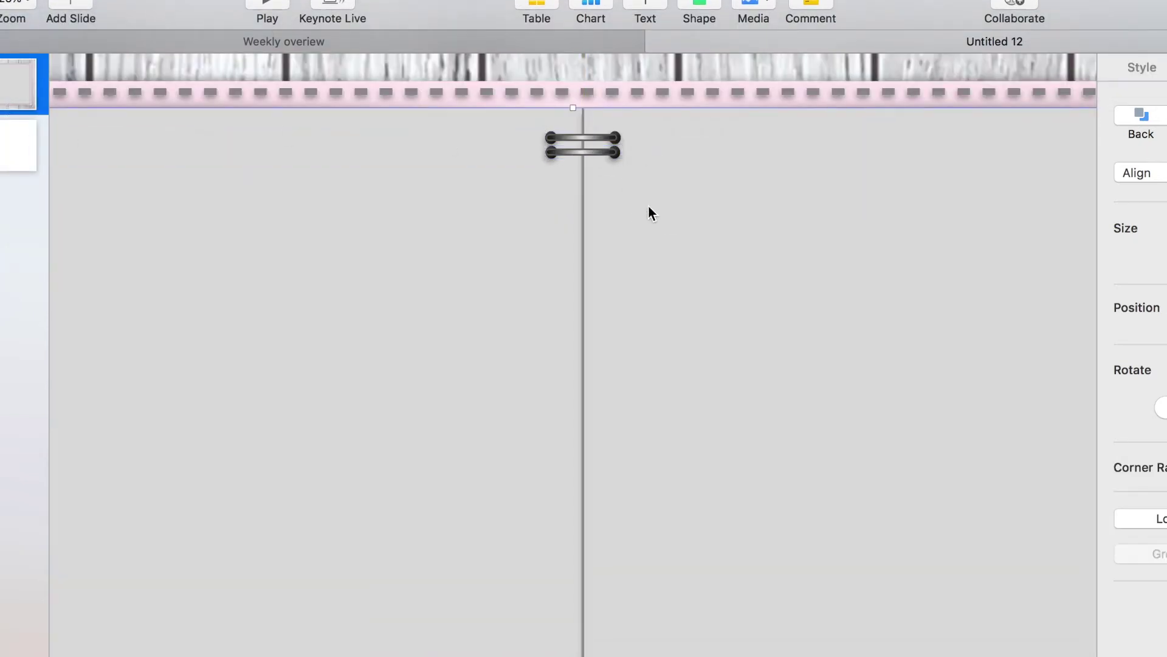
# - Strengthen the curved shadow of the vertical spine line
pyautogui.click(583, 189)
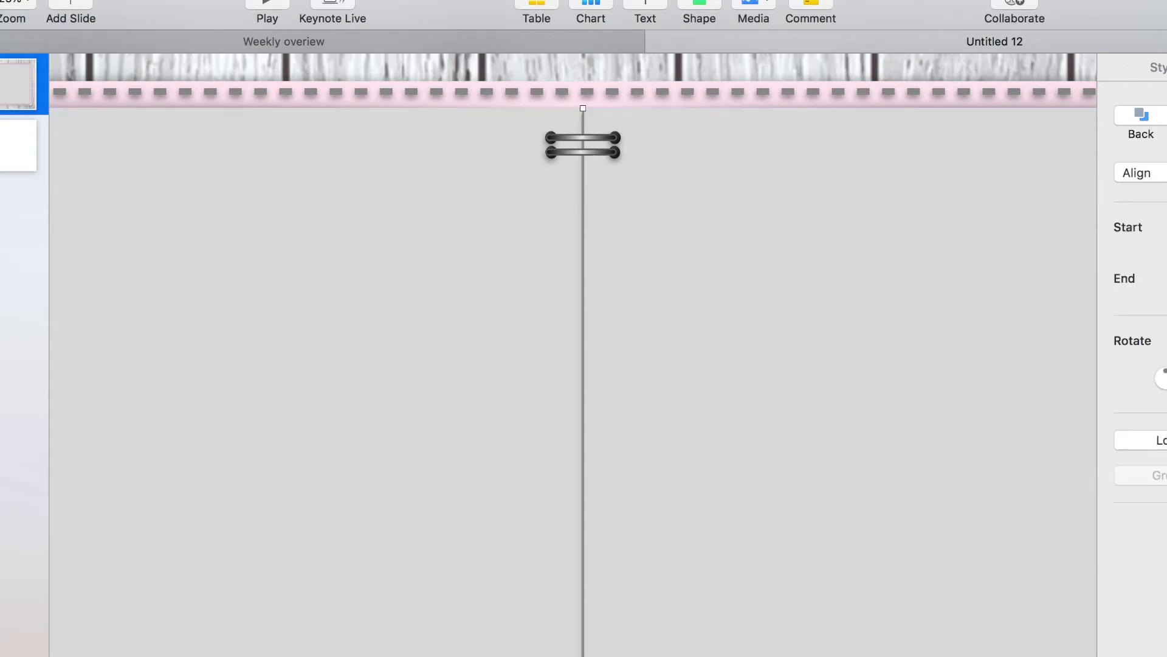
pyautogui.click(1160, 67)
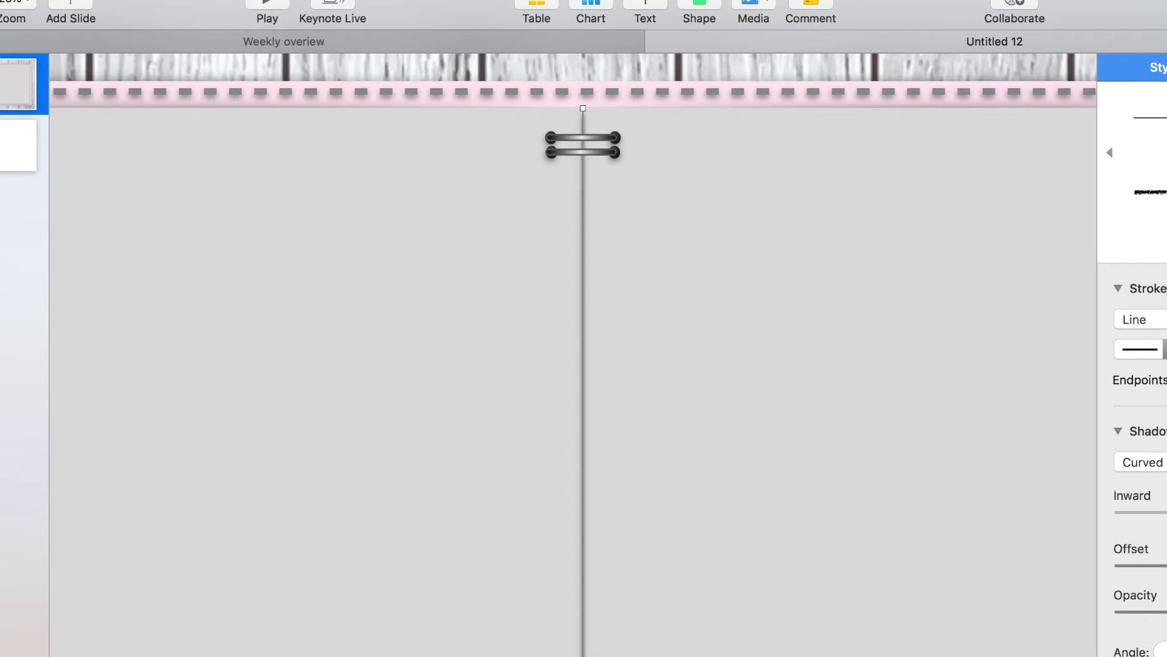
pyautogui.click(692, 316)
pyautogui.doubleClick(585, 329)
pyautogui.click(620, 315)
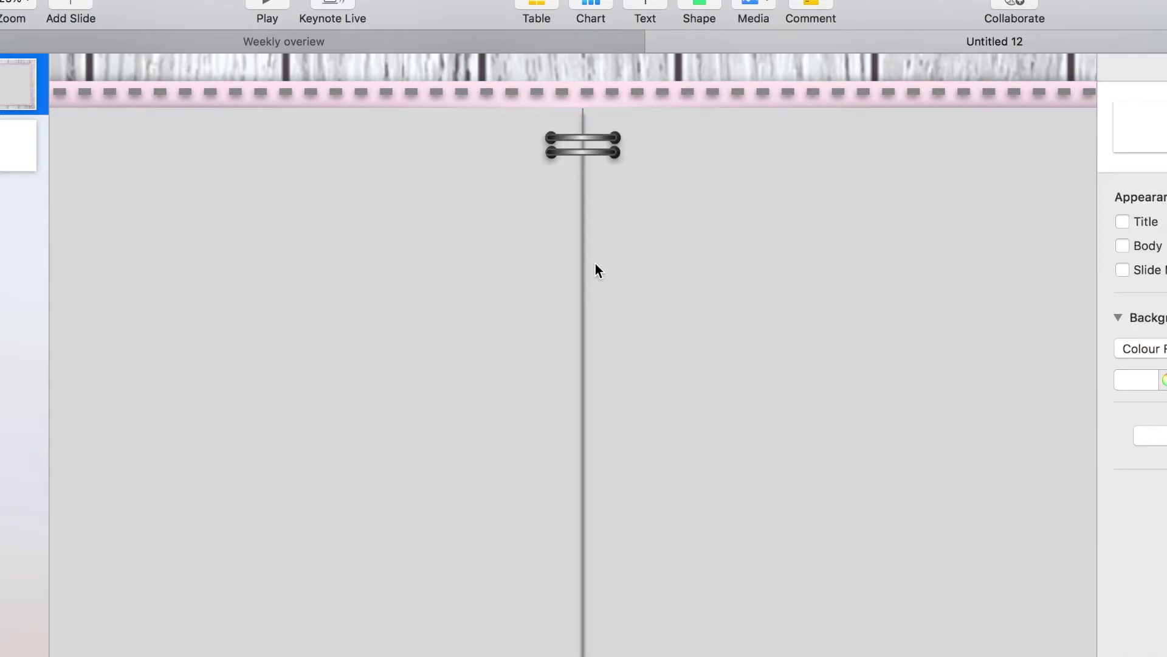
# - Lay a duplicate of the spine line over the original, starting slightly higher, to thicken the spine
pyautogui.click(579, 267)
pyautogui.moveTo(578, 268)
pyautogui.mouseDown()
pyautogui.moveTo(611, 271)
pyautogui.moveTo(584, 247)
pyautogui.mouseUp()
pyautogui.click(755, 247)
pyautogui.moveTo(583, 313); pyautogui.dragTo(581, 308)
pyautogui.click(720, 353)
pyautogui.click(586, 120)
pyautogui.click(763, 98)
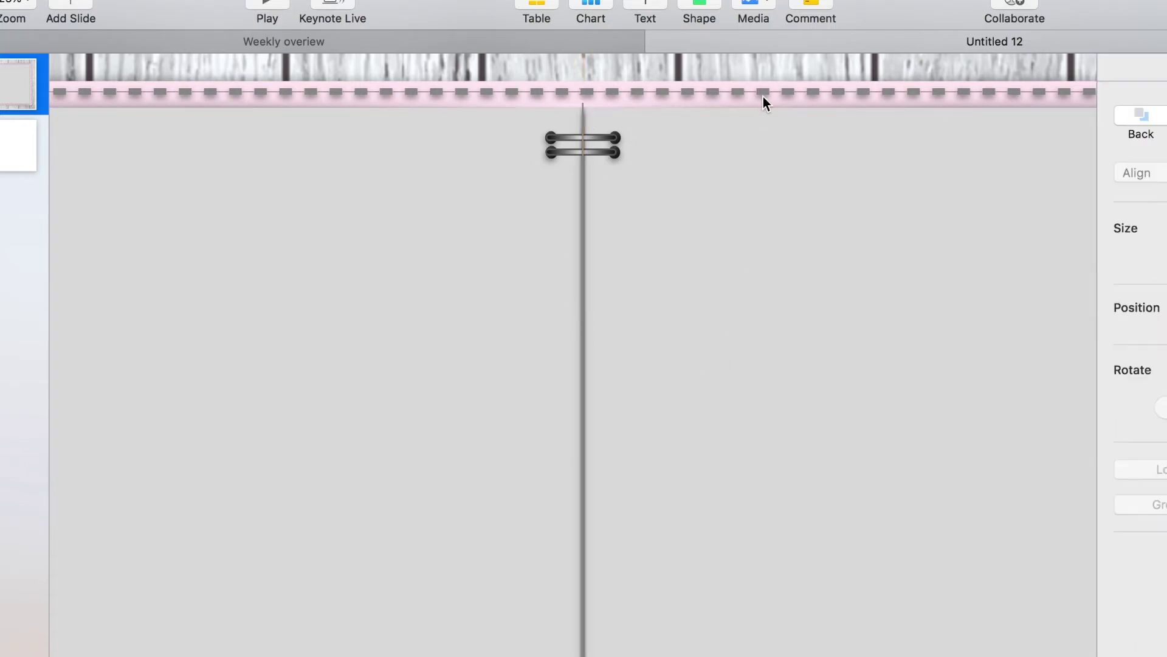
# - Nudge the overlaid spine line to the right and fine-tune its upper end just above the page edge
pyautogui.click(762, 101)
pyautogui.click(583, 120)
pyautogui.press('Right')
pyautogui.press('Right')
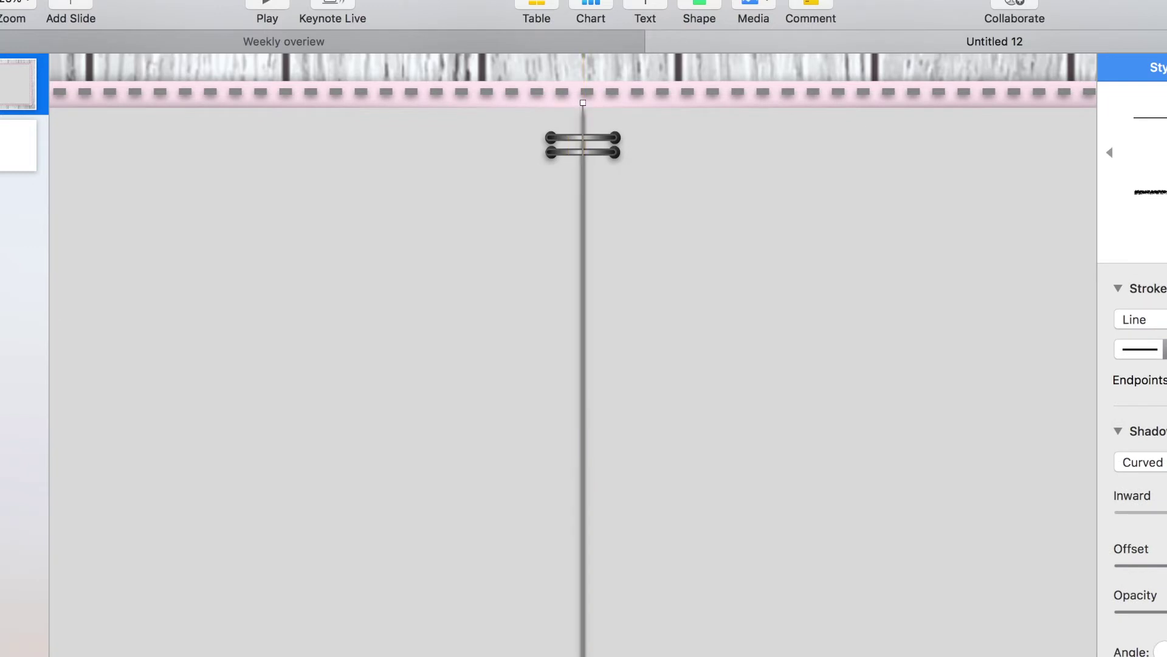
pyautogui.click(763, 101)
pyautogui.click(584, 116)
pyautogui.moveTo(583, 105); pyautogui.dragTo(584, 103)
pyautogui.click(754, 111)
pyautogui.click(584, 92)
pyautogui.click(677, 177)
pyautogui.click(593, 137)
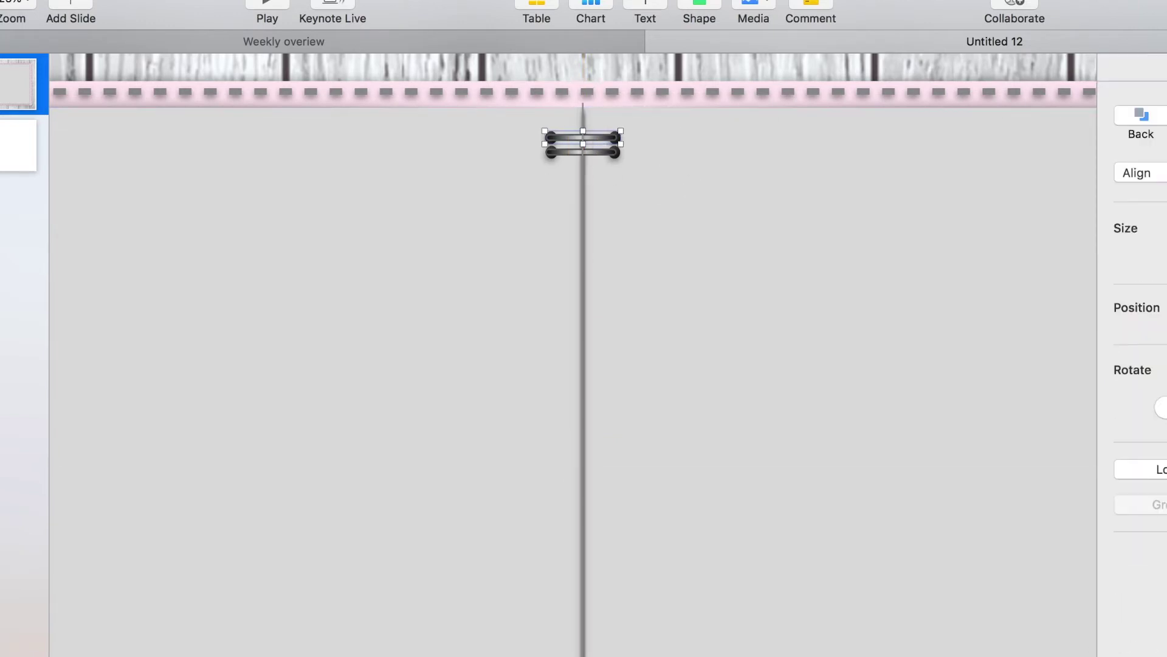
pyautogui.click(790, 261)
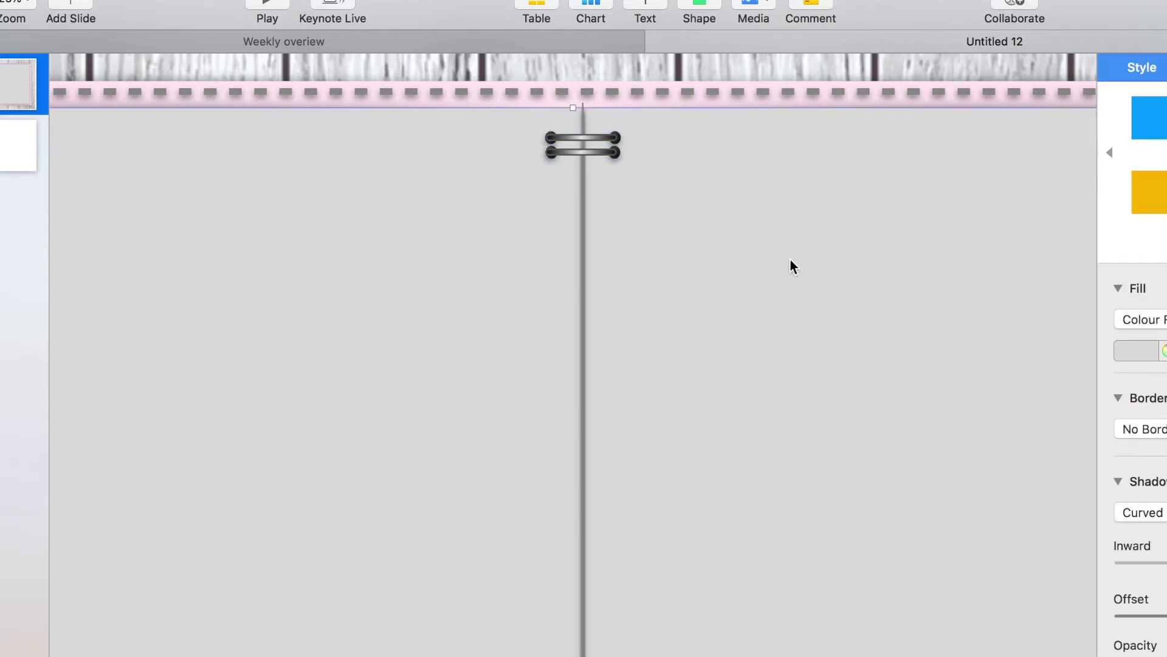
# - Group the two rings on the spine into one pair
pyautogui.click(13, 3)
pyautogui.click(20, 65)
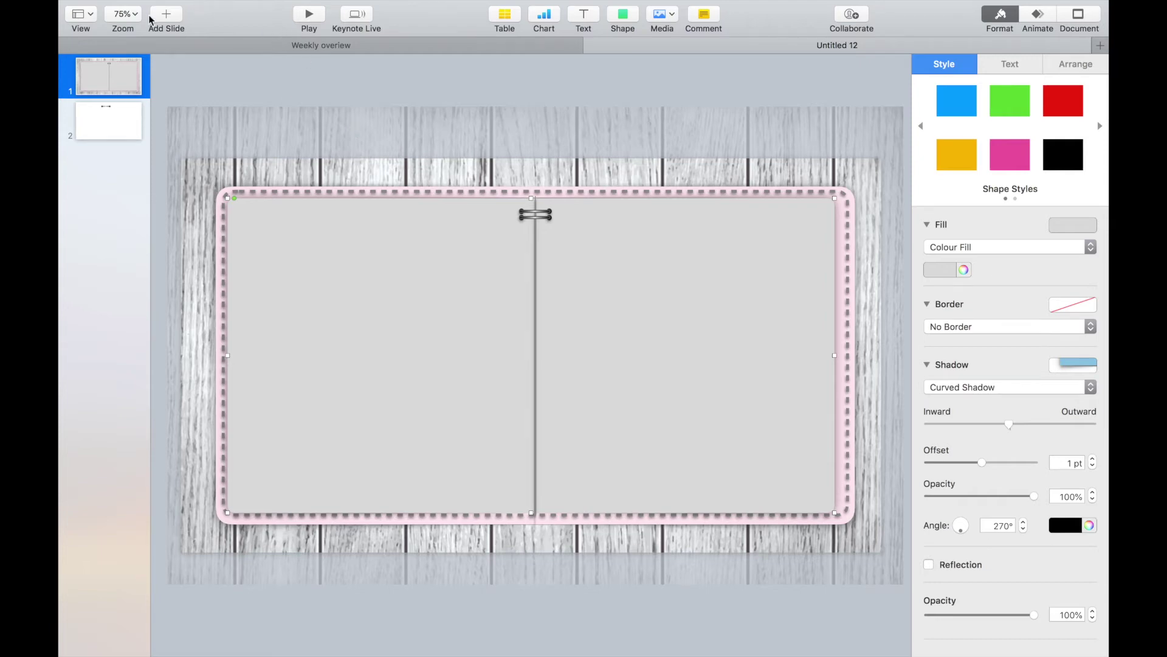
pyautogui.click(130, 15)
pyautogui.click(168, 88)
pyautogui.click(545, 126)
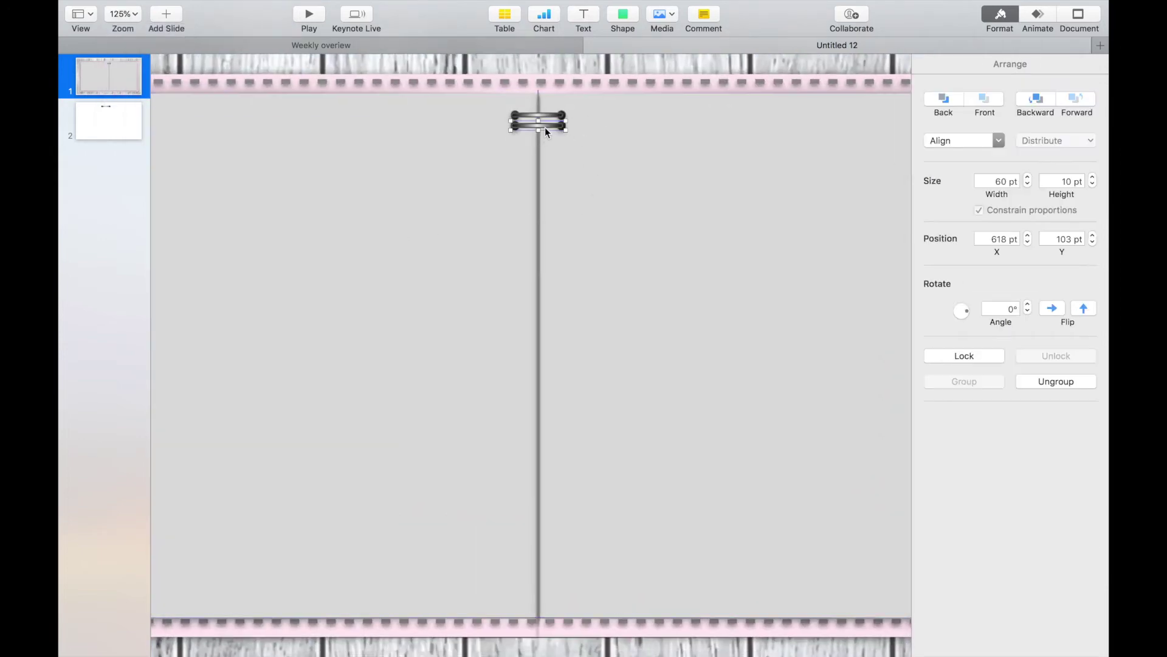
pyautogui.keyDown('shift'); pyautogui.click(529, 111); pyautogui.keyUp('shift')
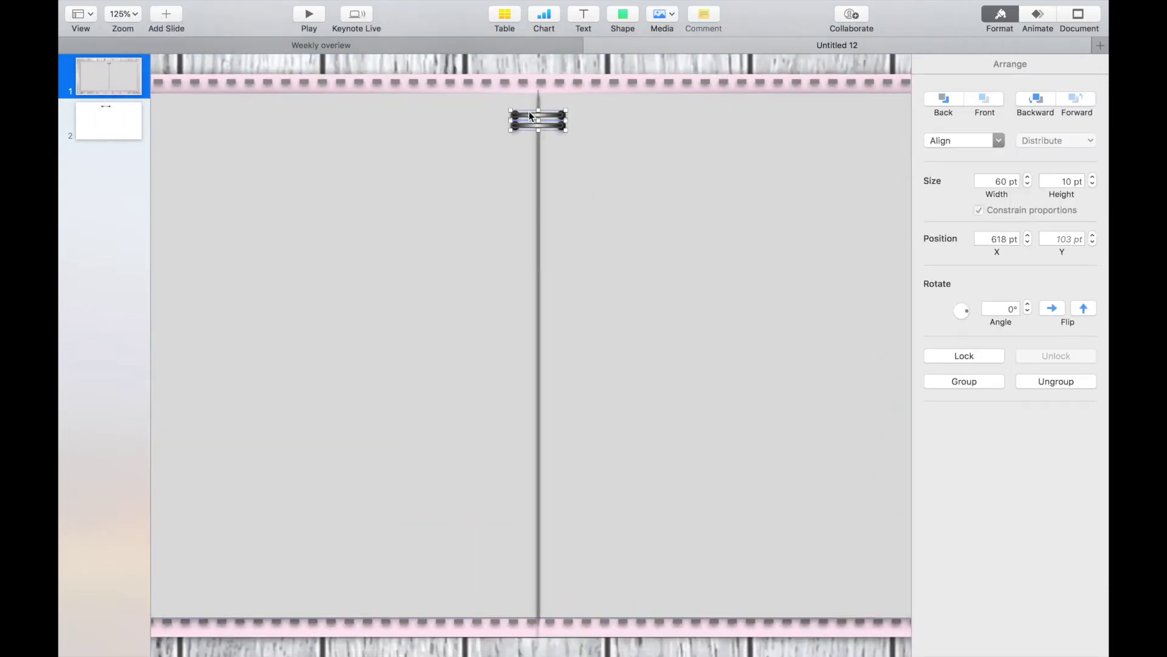
pyautogui.click(620, 151)
# - Duplicate the ring pair to x 618 pt, y 131 pt, and duplicate the two pairs as one group directly below on the spine
pyautogui.click(551, 127)
pyautogui.moveTo(555, 138); pyautogui.dragTo(546, 163)
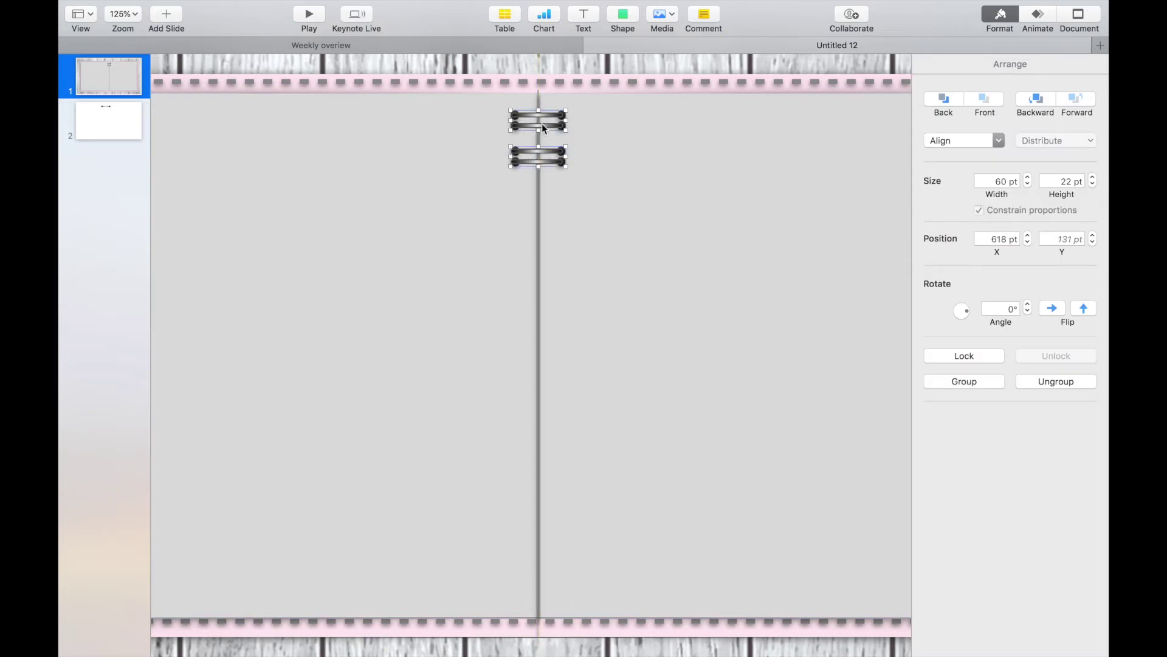
pyautogui.press('super+d')
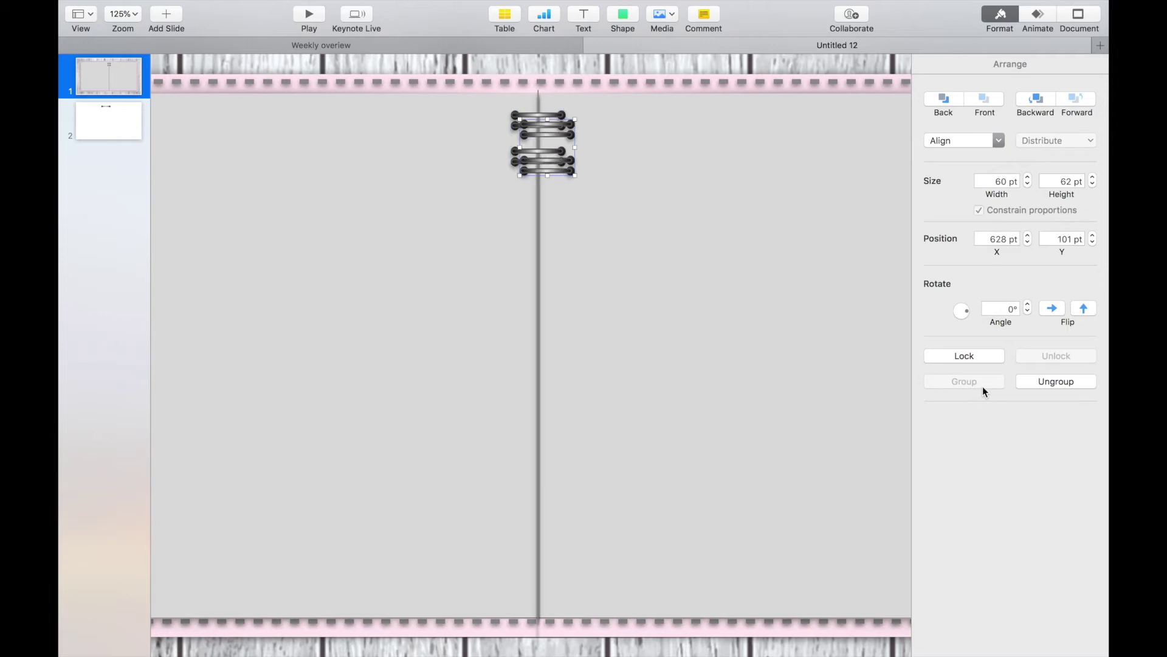
pyautogui.moveTo(537, 140); pyautogui.dragTo(535, 204)
pyautogui.click(539, 173)
pyautogui.keyDown('shift'); pyautogui.click(529, 128); pyautogui.keyUp('shift')
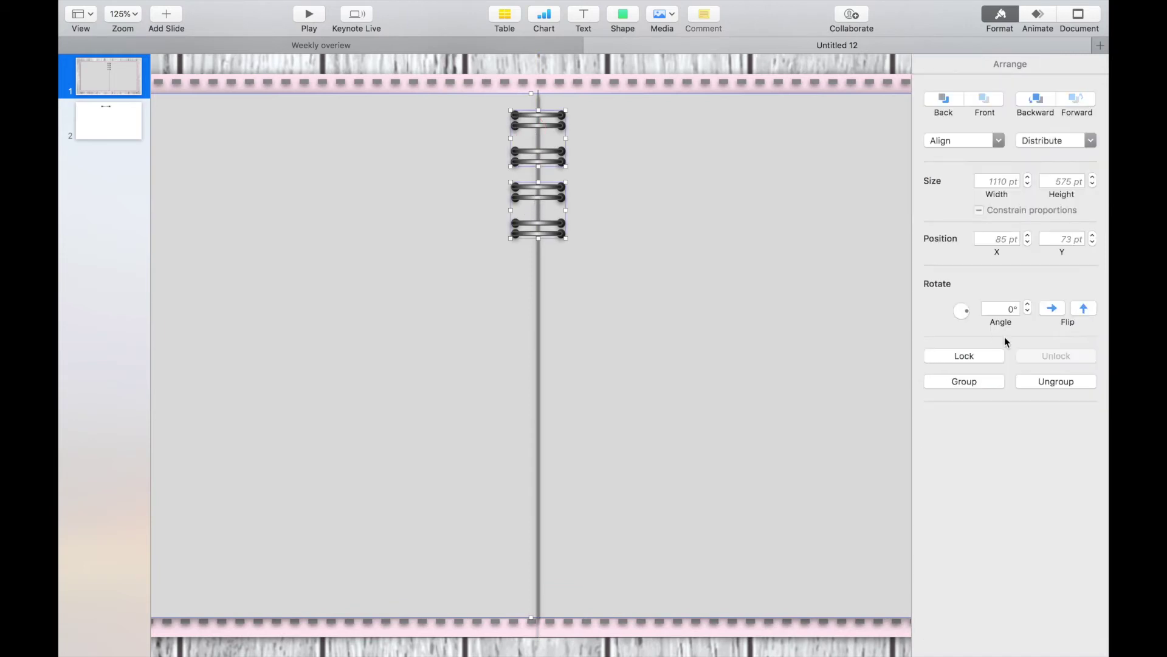
pyautogui.click(988, 382)
pyautogui.moveTo(134, 15)
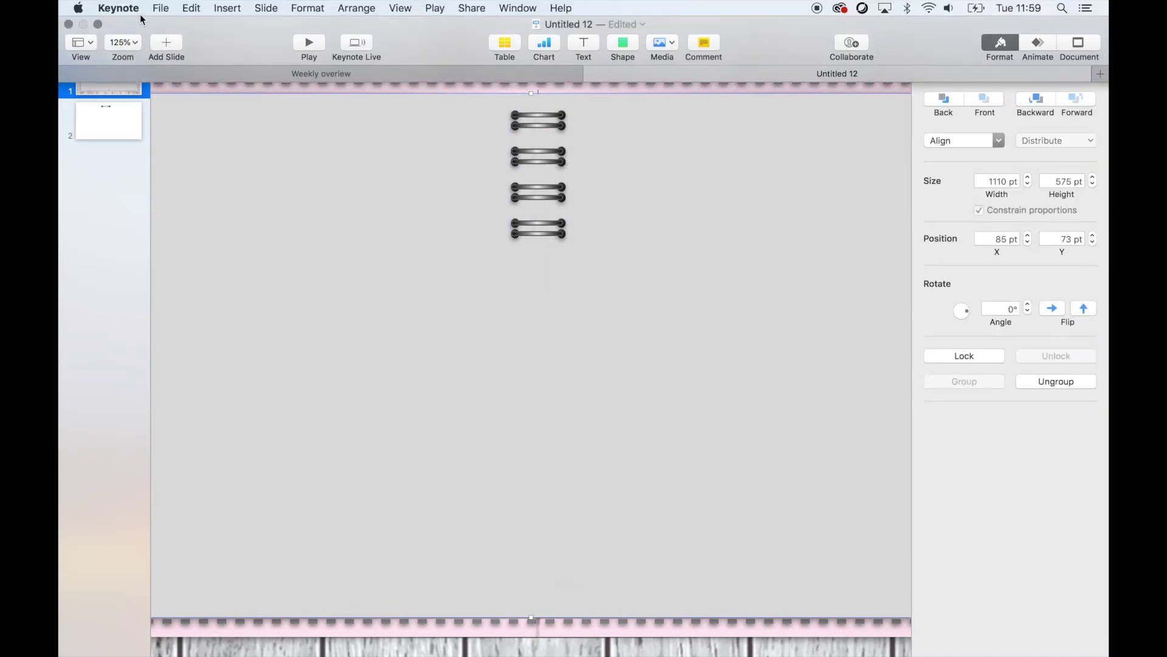
pyautogui.click(191, 7)
pyautogui.click(204, 24)
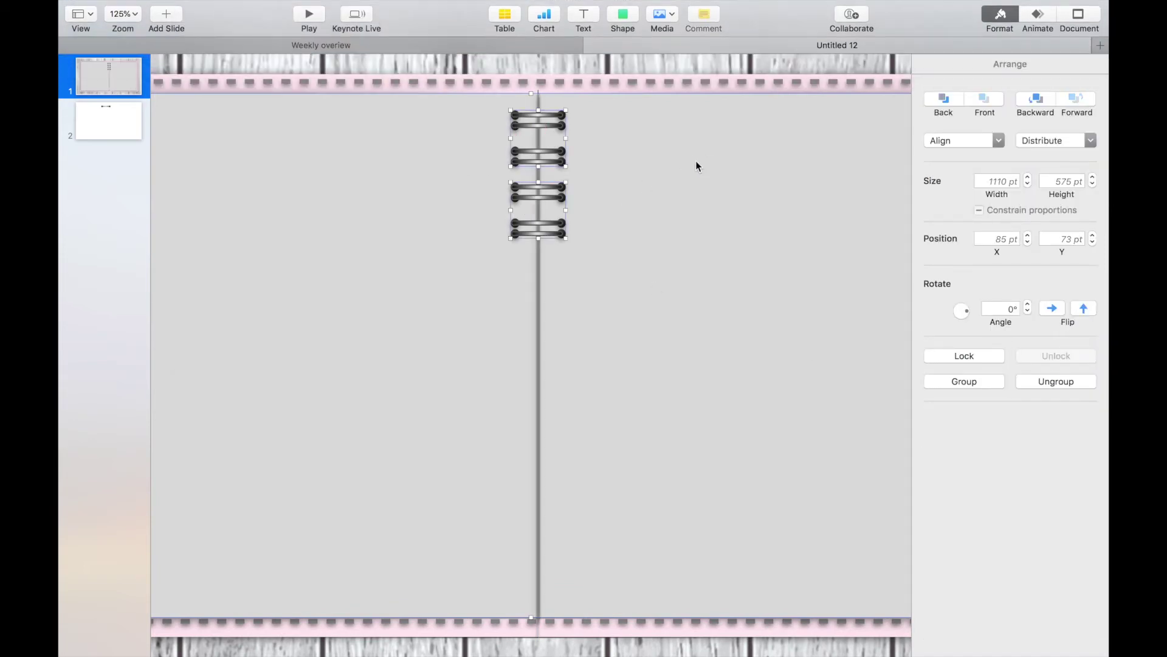
# - Duplicate the two ring groups twice down the spine, keeping the spacing between pairs even
pyautogui.click(614, 129)
pyautogui.click(540, 129)
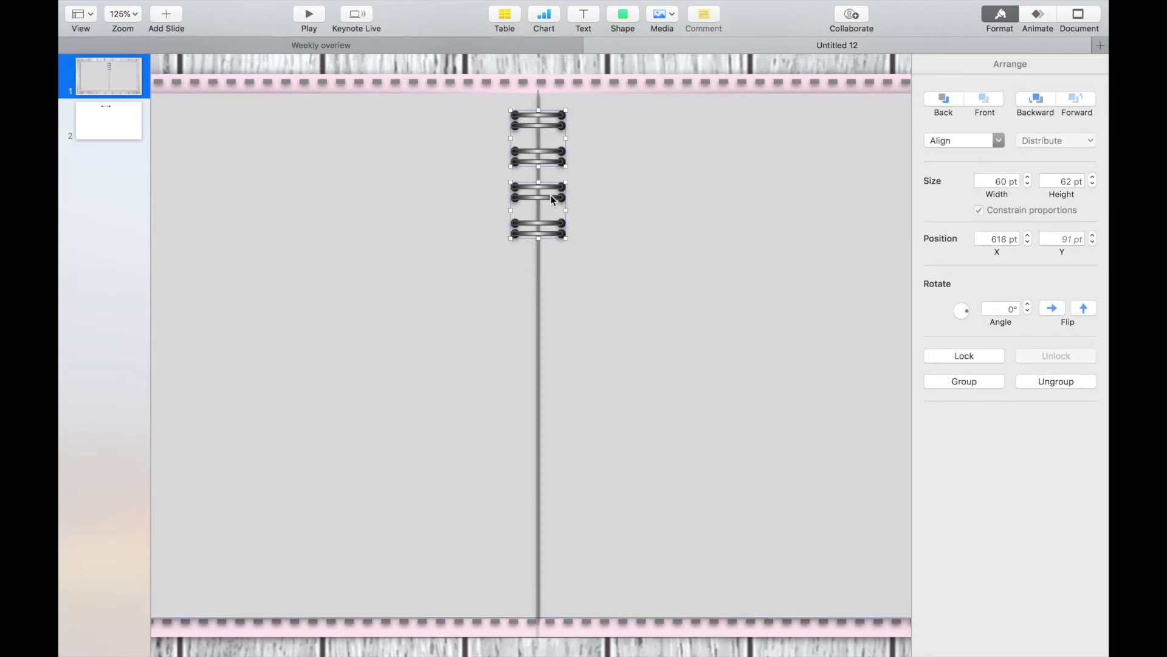
pyautogui.moveTo(551, 195); pyautogui.dragTo(555, 312)
pyautogui.press('super+d')
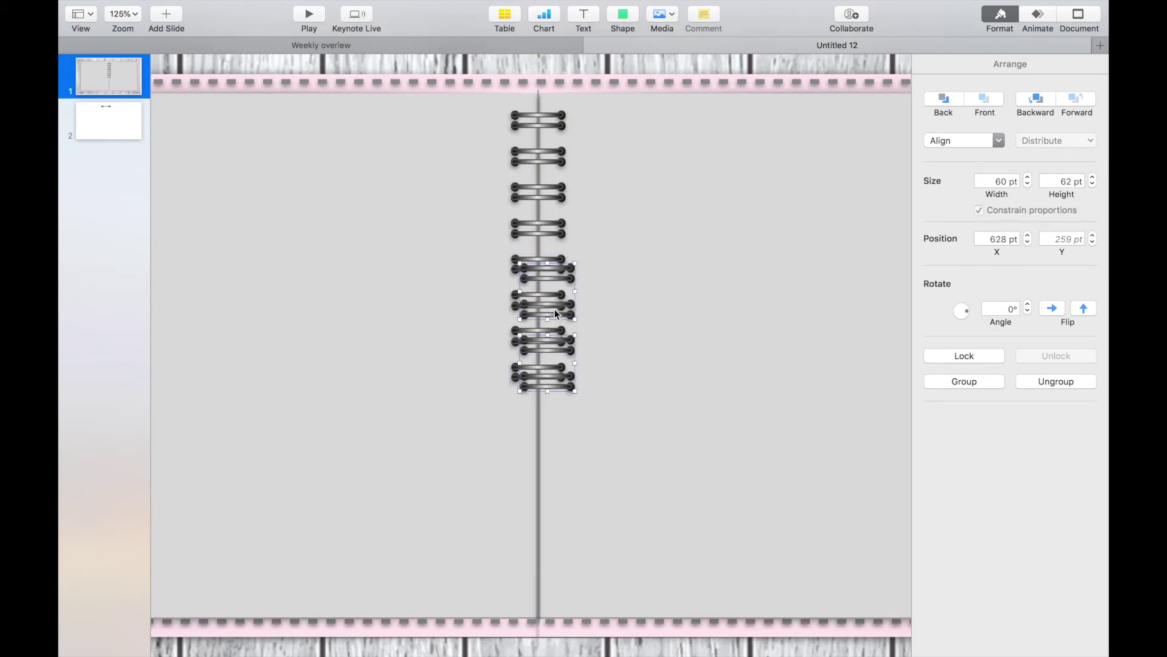
pyautogui.moveTo(557, 283); pyautogui.dragTo(545, 417)
pyautogui.click(622, 418)
# - Duplicate one ring group to the spine's lower end at x 618 pt, y 564 pt
pyautogui.click(540, 371)
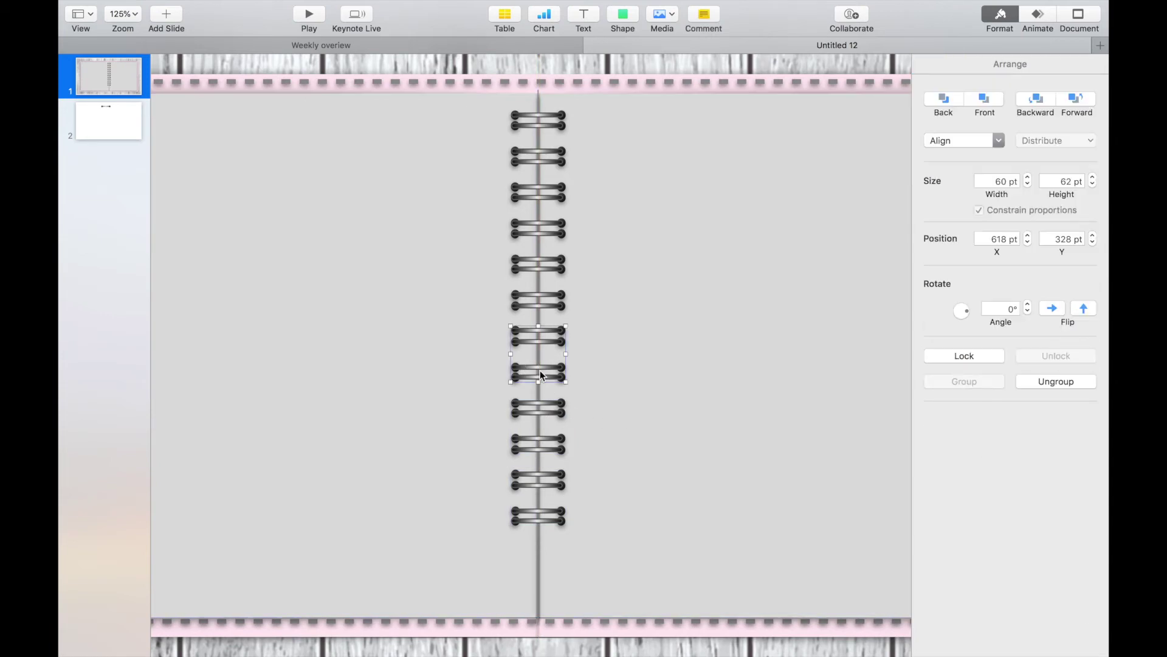
pyautogui.moveTo(540, 374); pyautogui.dragTo(542, 563)
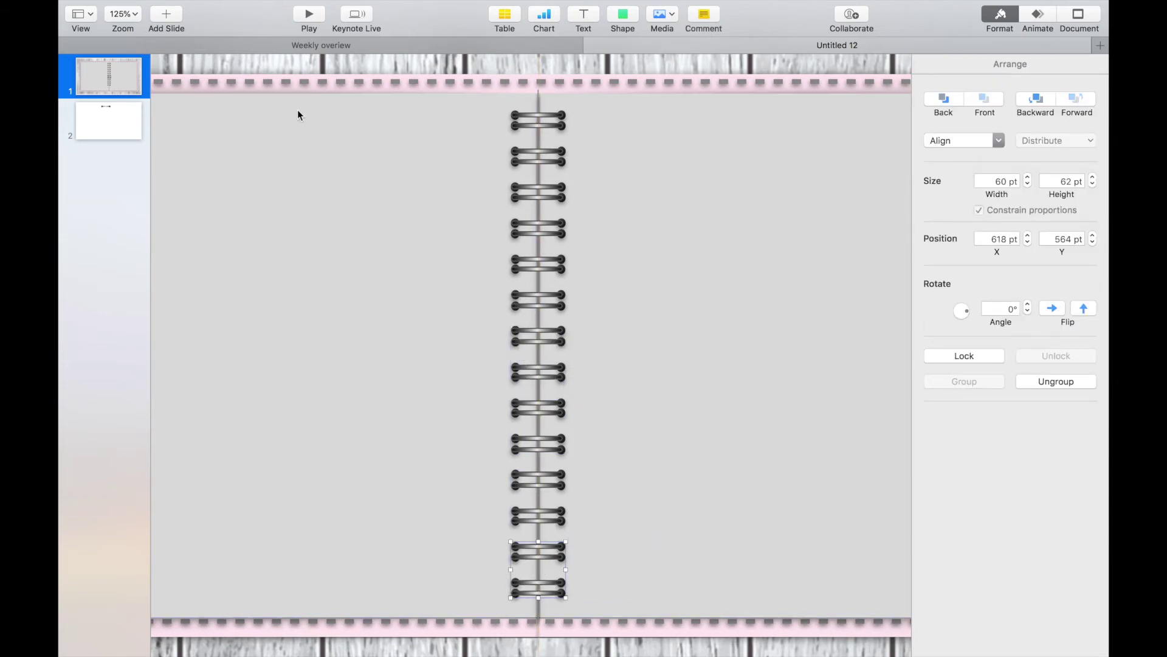
pyautogui.click(129, 97)
pyautogui.click(124, 14)
pyautogui.click(128, 60)
pyautogui.click(741, 201)
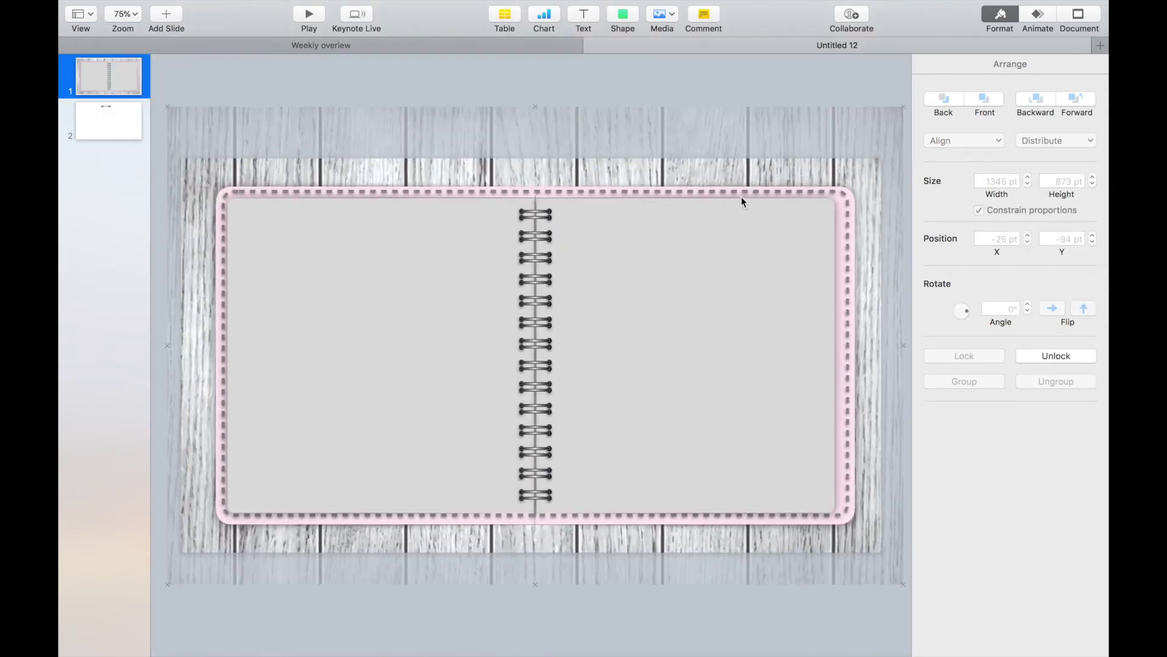
# - Insert a rounded rectangle and place it over the upper part of the right page's outer edge
pyautogui.click(628, 15)
pyautogui.click(687, 128)
pyautogui.moveTo(560, 383); pyautogui.dragTo(806, 222)
pyautogui.click(124, 13)
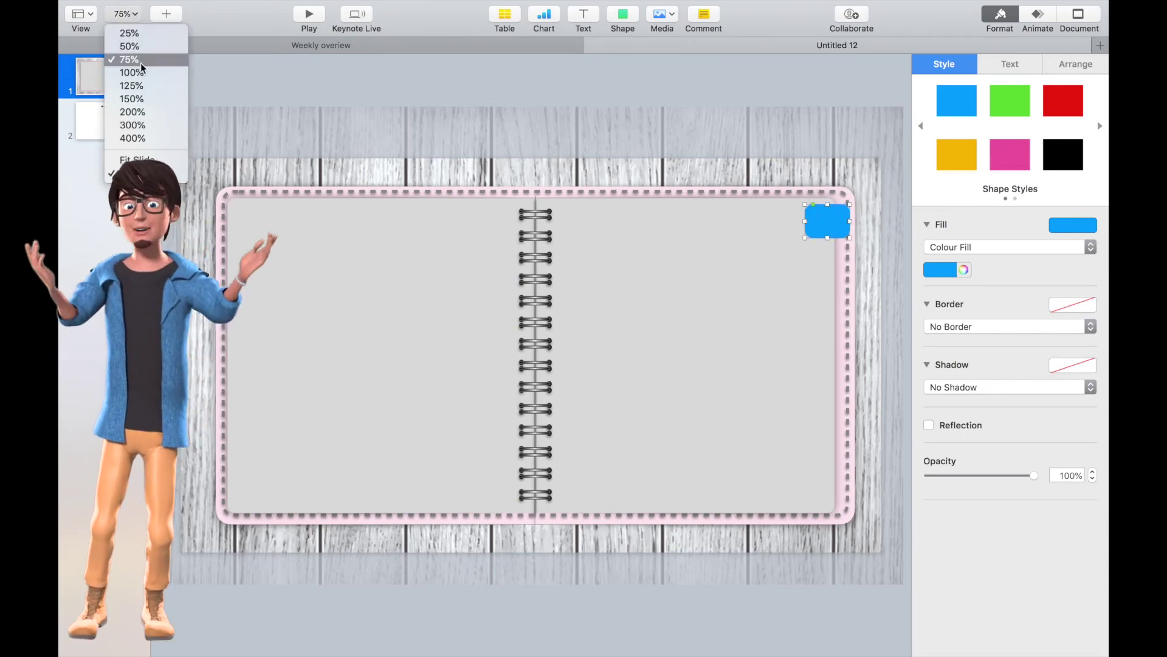
pyautogui.click(135, 85)
pyautogui.click(124, 14)
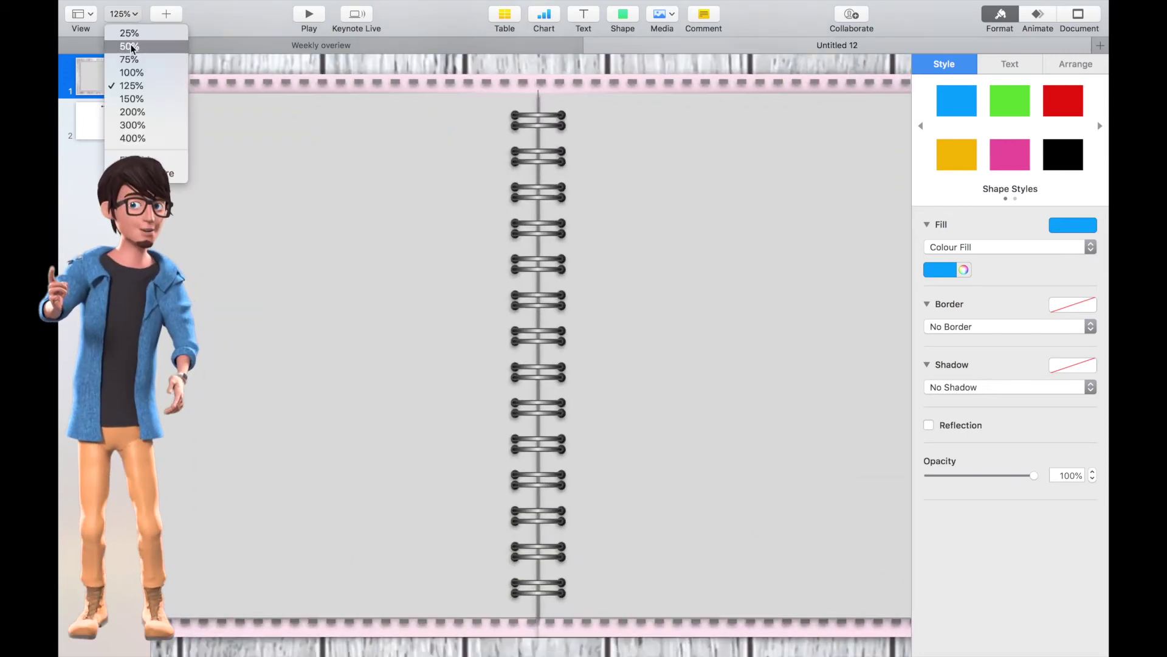
pyautogui.click(131, 74)
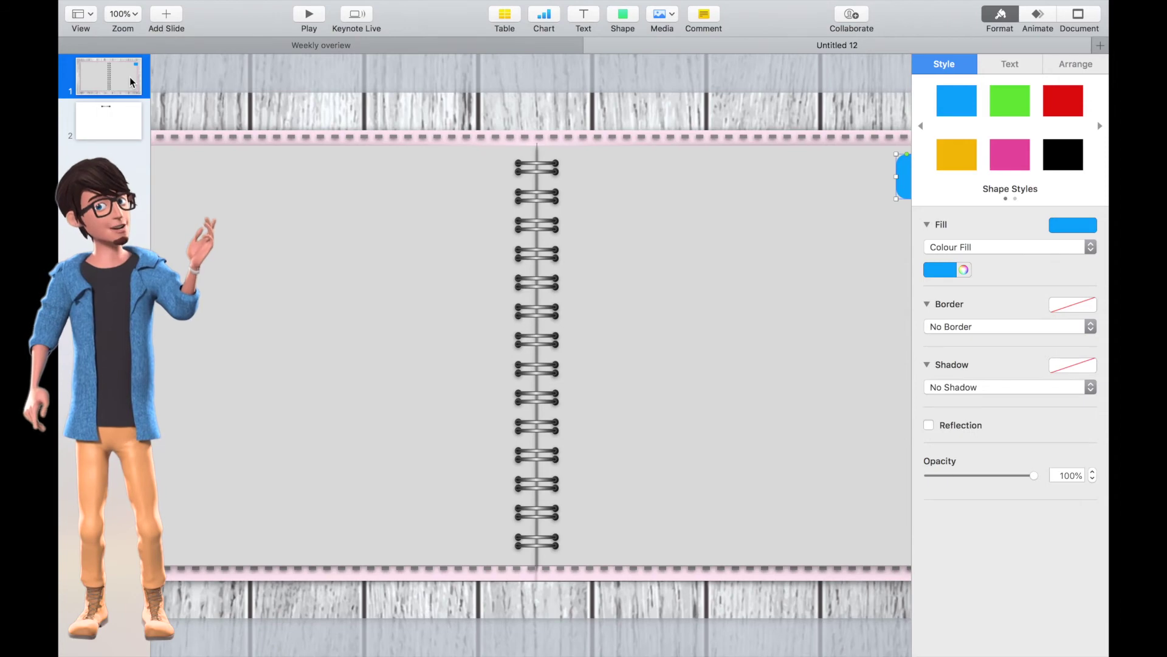